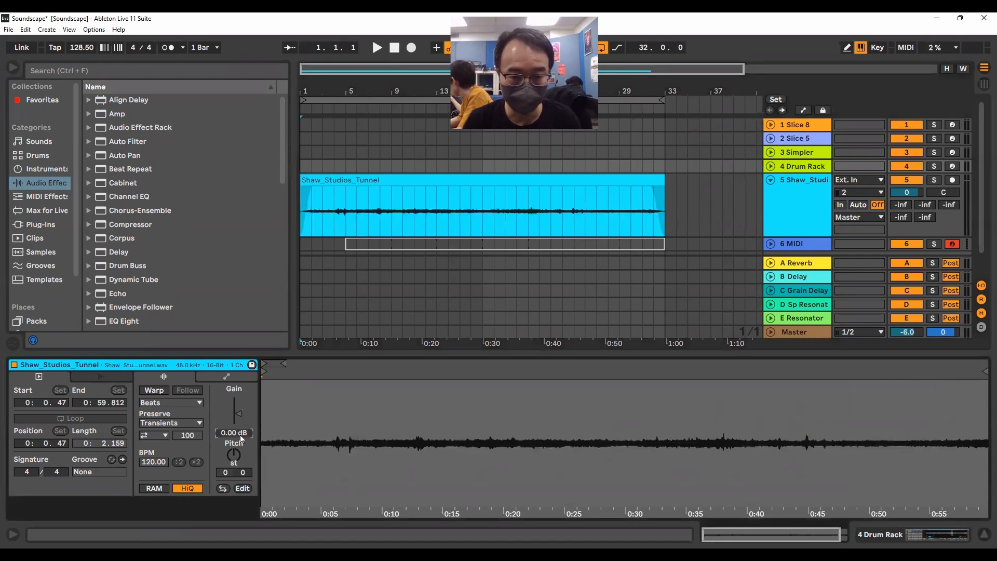
Raise the gain of the Shaw_Studios_Tunnel clip to 15.0 dB.
drag(239, 416, 239, 400)
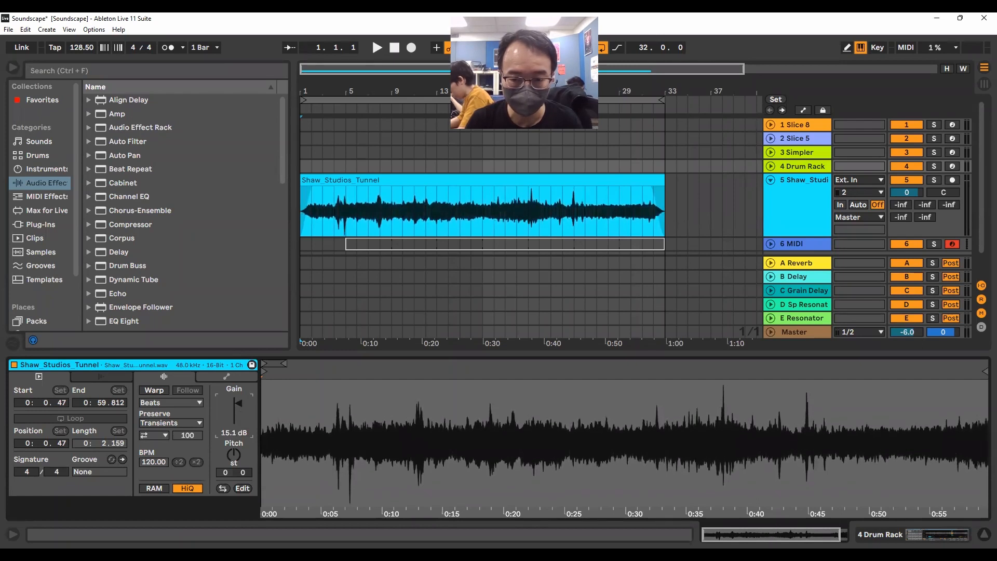
click(240, 434)
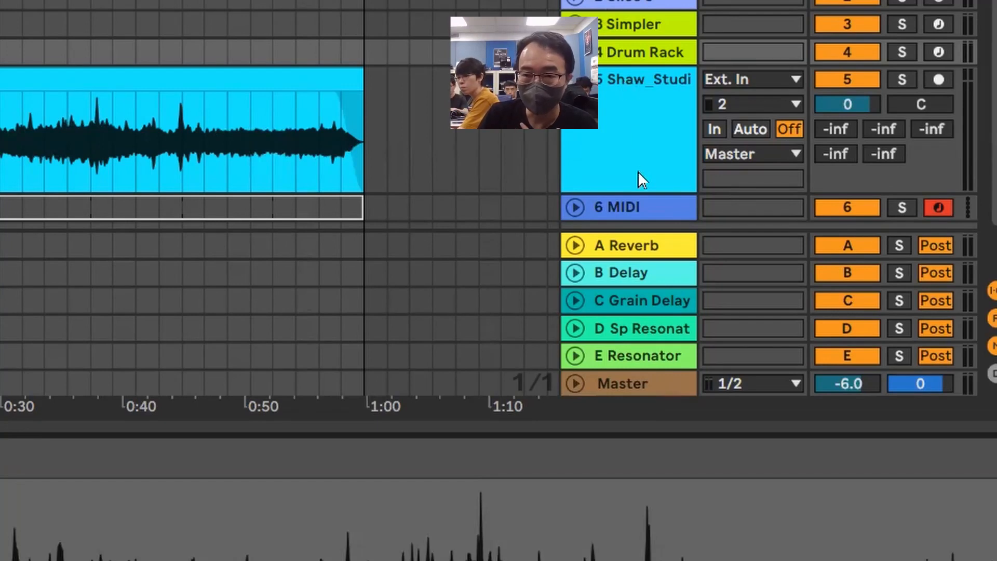
Move the Reverb device from return track A onto the Shaw_Studios_Tunnel track, and turn off that track's Pitch Trails and Auto Pan.
right_click(635, 245)
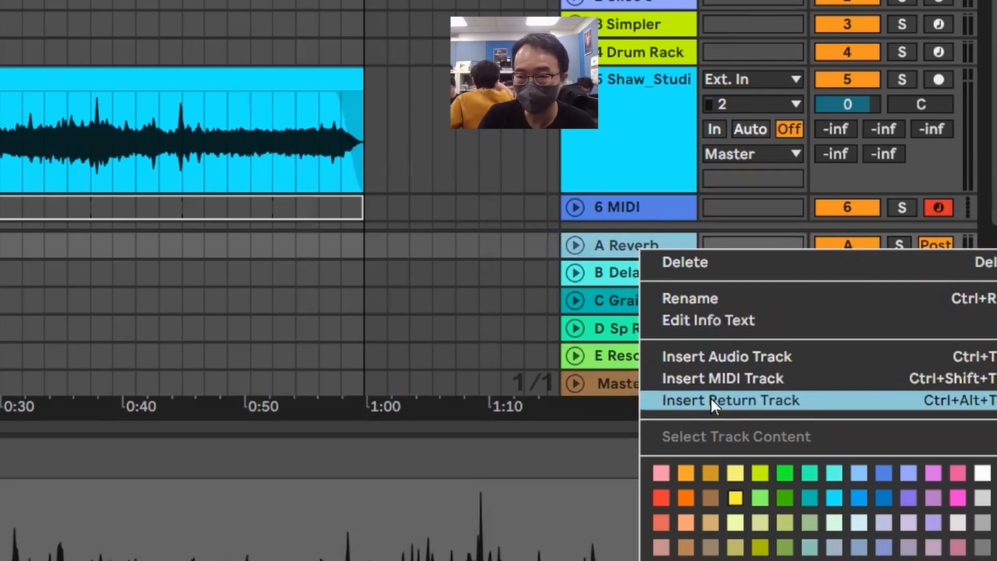
click(616, 245)
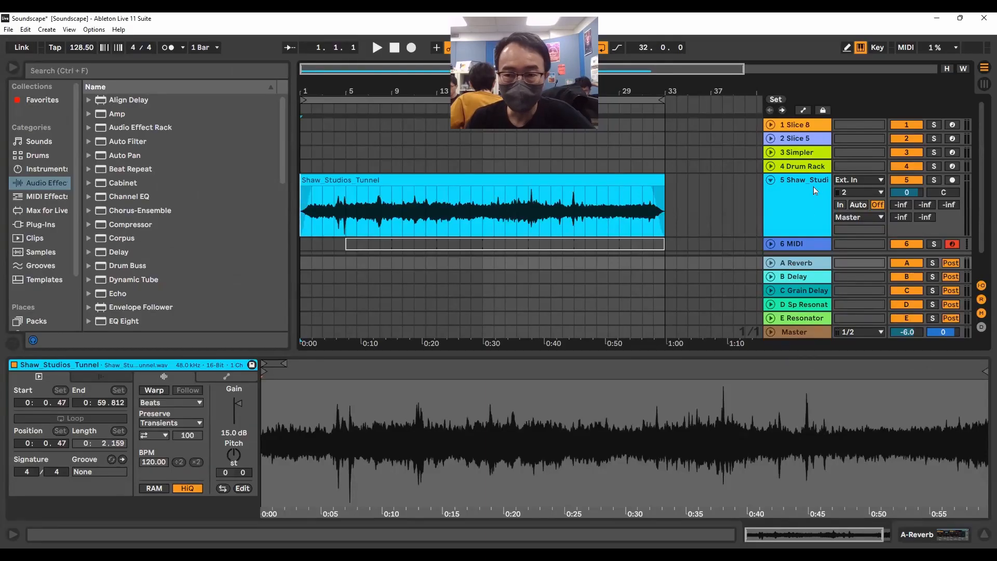
click(804, 264)
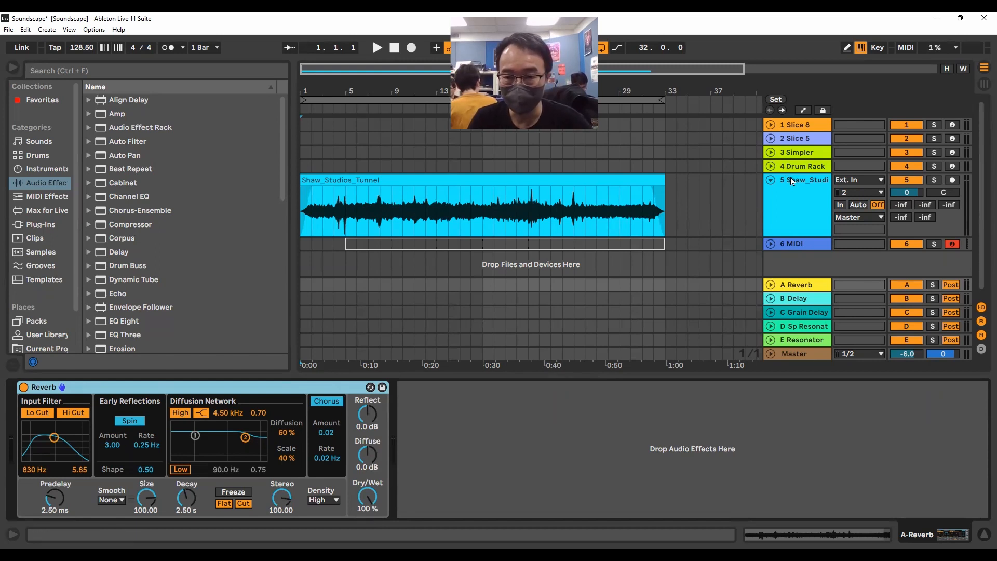
drag(317, 391, 792, 175)
click(180, 387)
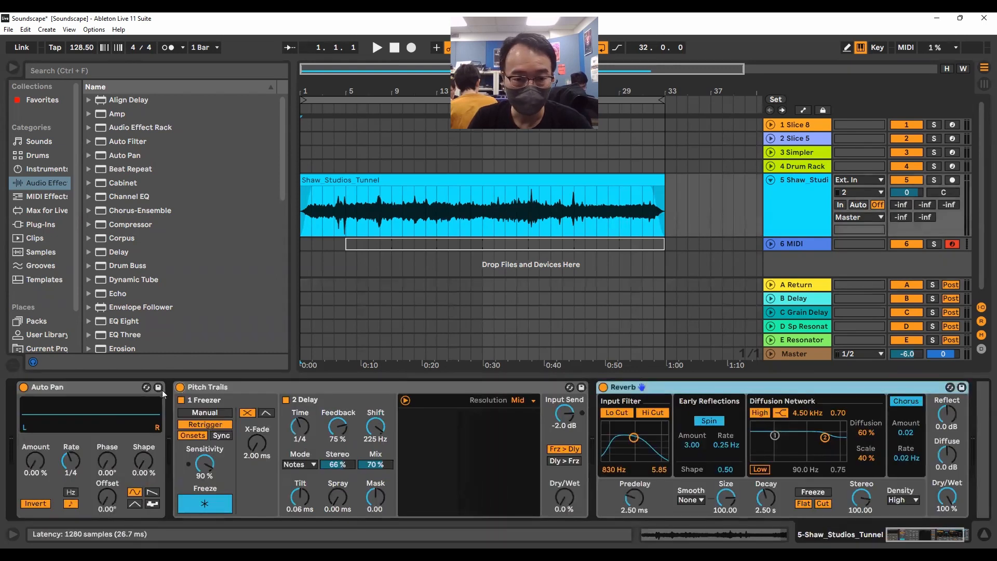
click(23, 386)
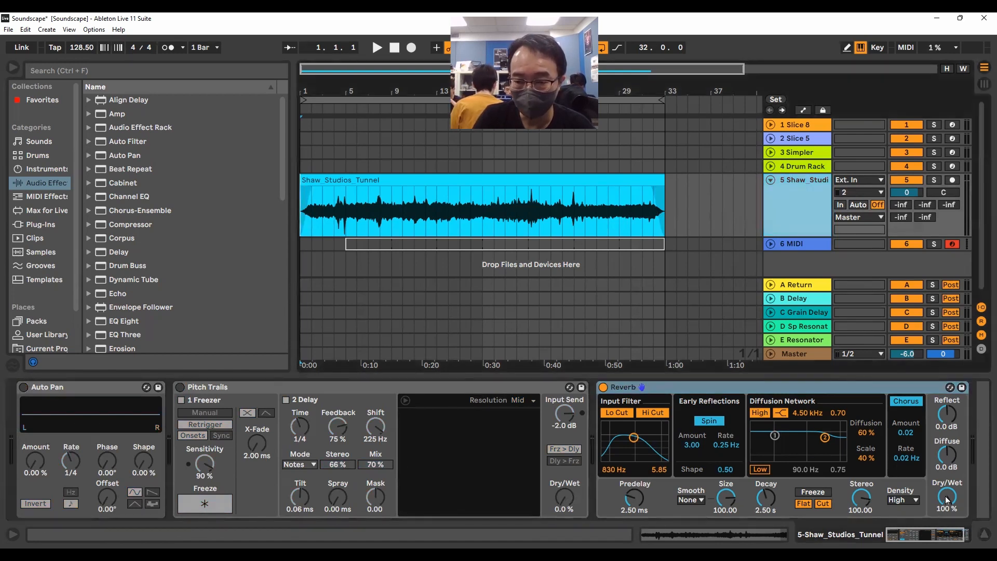
Compare the tunnel track during playback with the Reverb's Dry/Wet at 0% and at 100%.
drag(945, 499, 945, 550)
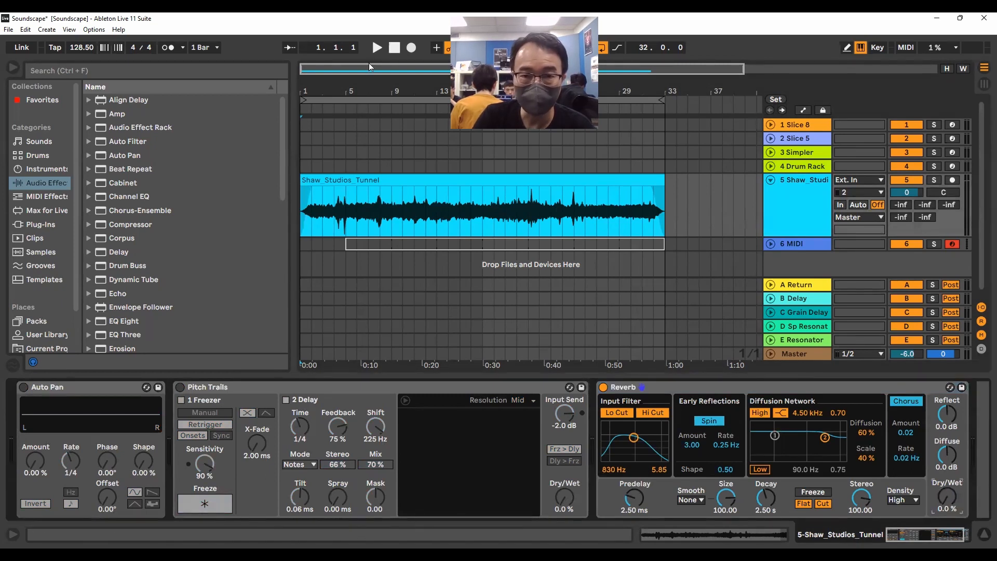
key(space)
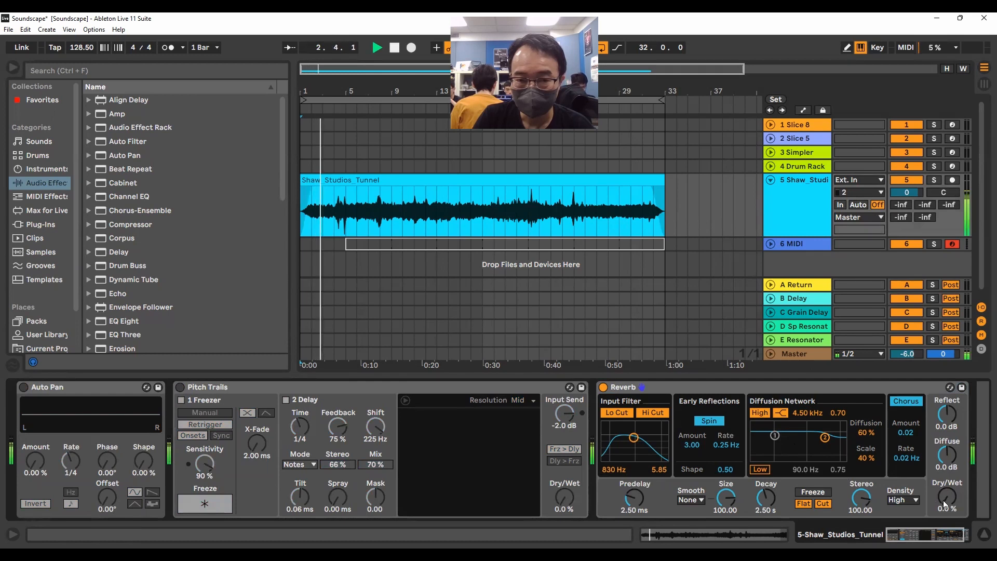
drag(943, 500, 942, 415)
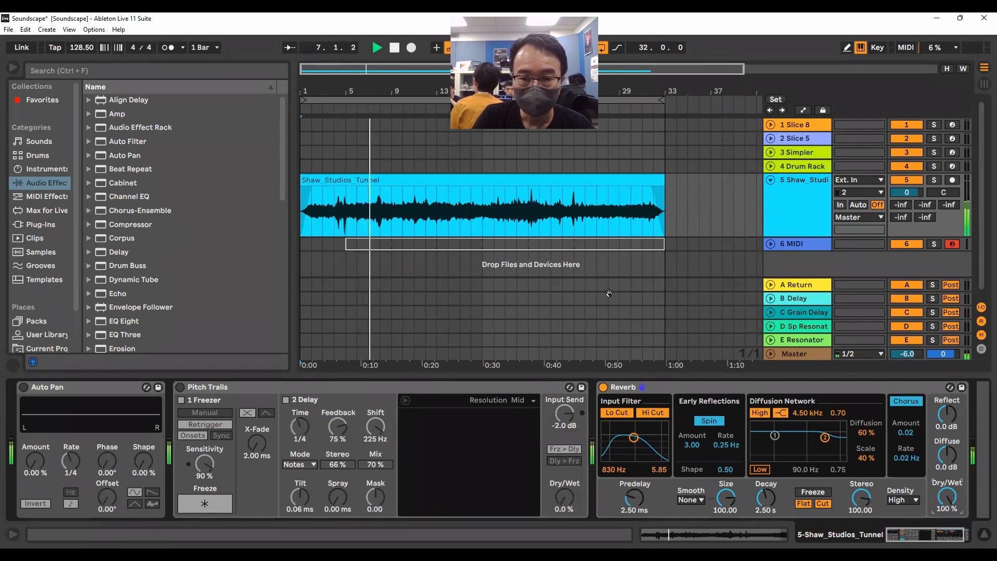
click(395, 50)
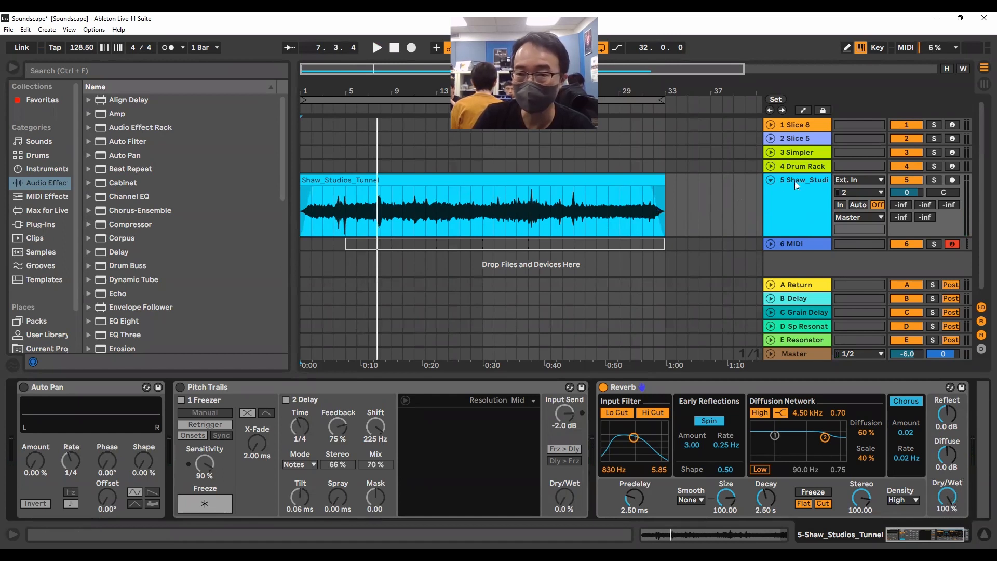
Move the Reverb device from the Shaw_Studios_Tunnel track back to return track A, and reselect the tunnel track.
click(749, 388)
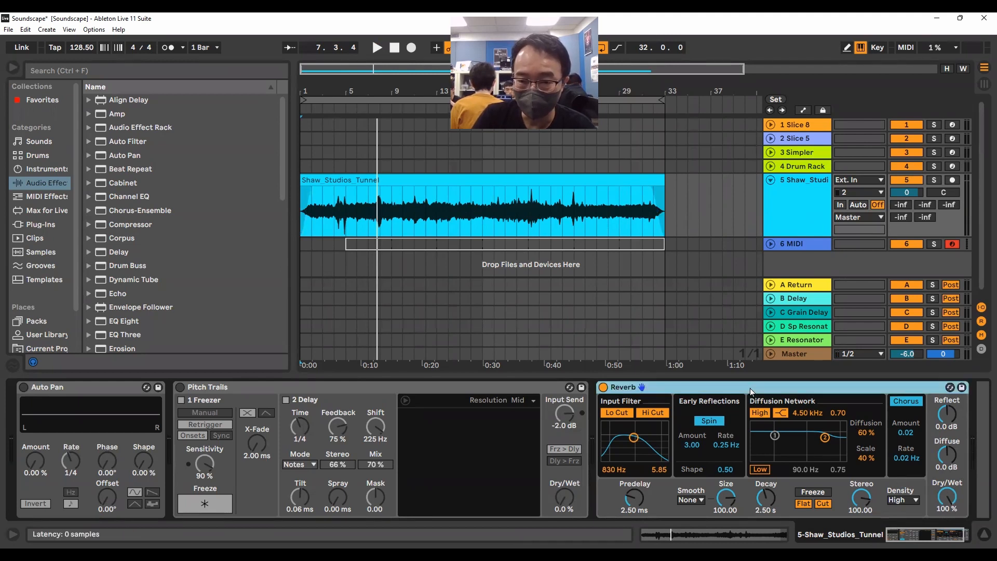
drag(790, 284, 800, 282)
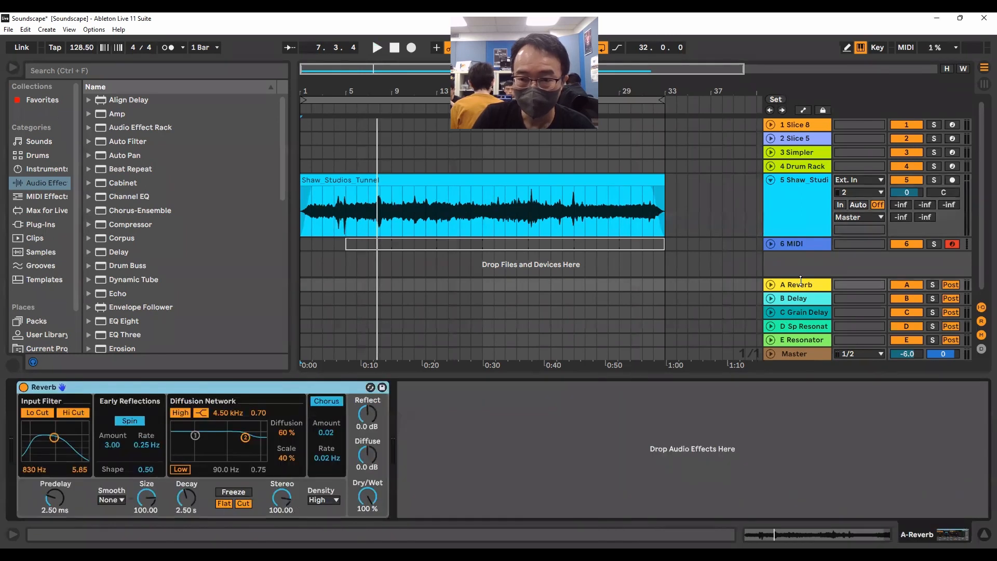
click(803, 283)
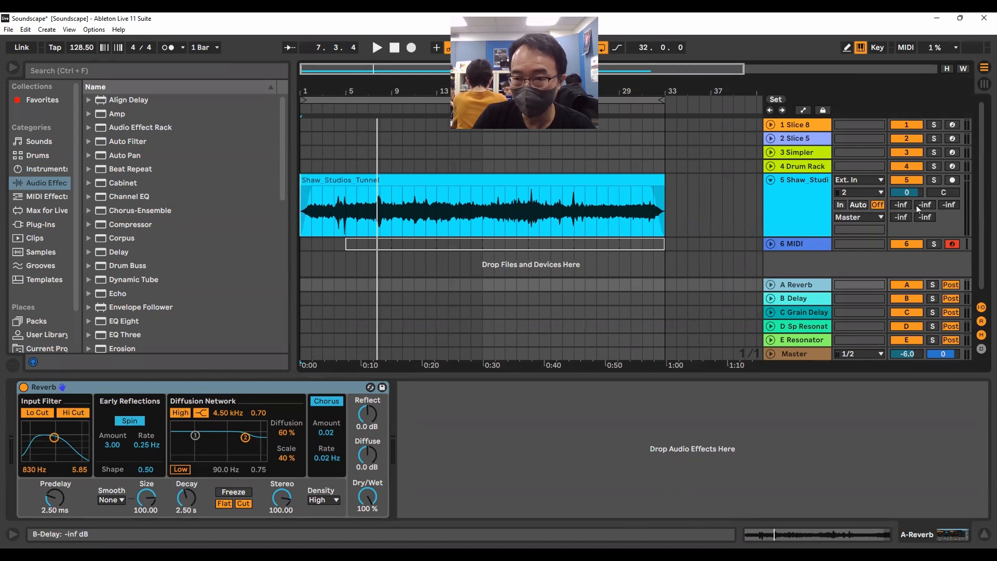
click(852, 234)
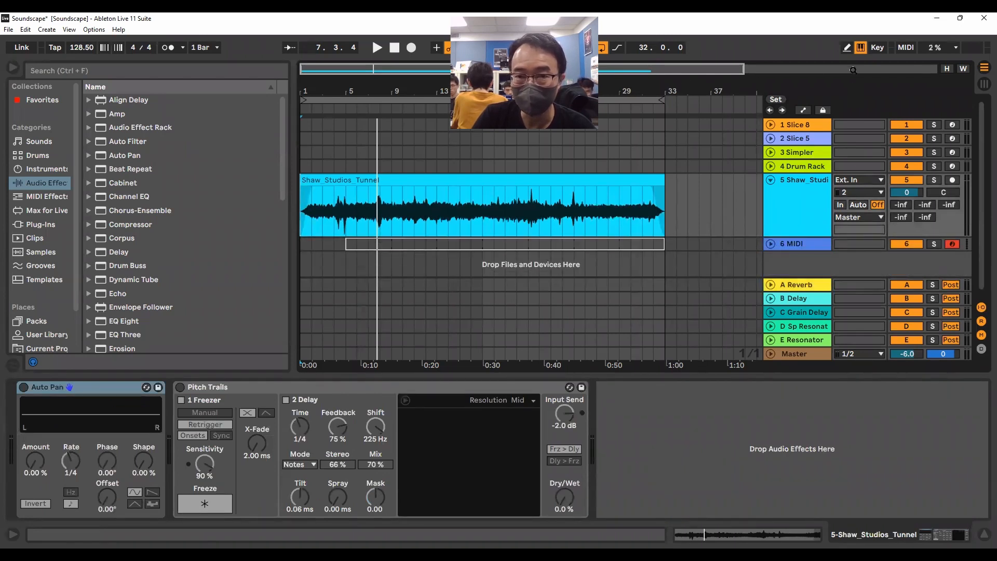
Raise the Shaw_Studios_Tunnel track's send to return A to 0 dB, and lower it to -4.0 dB while playing from the start.
click(982, 85)
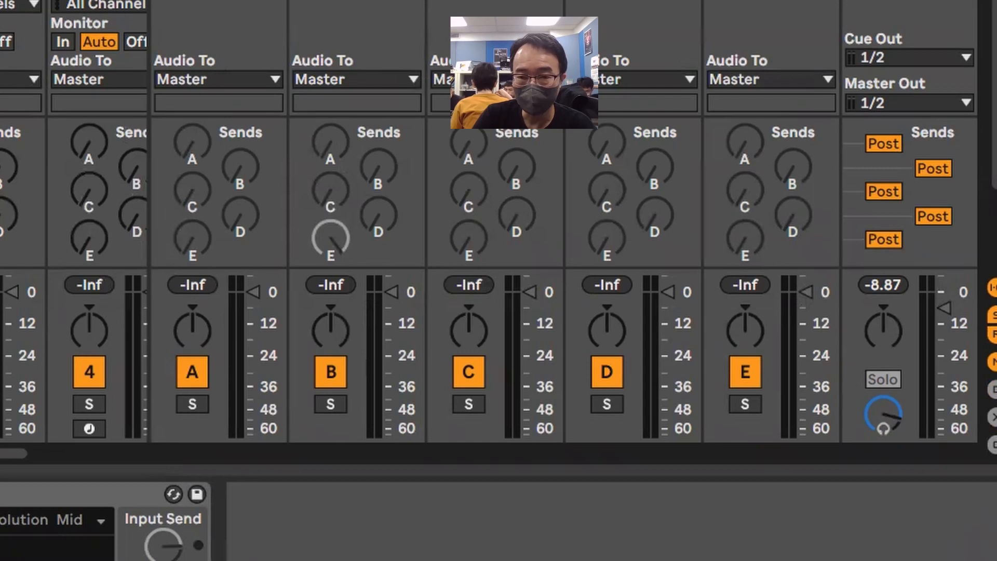
key(Tab)
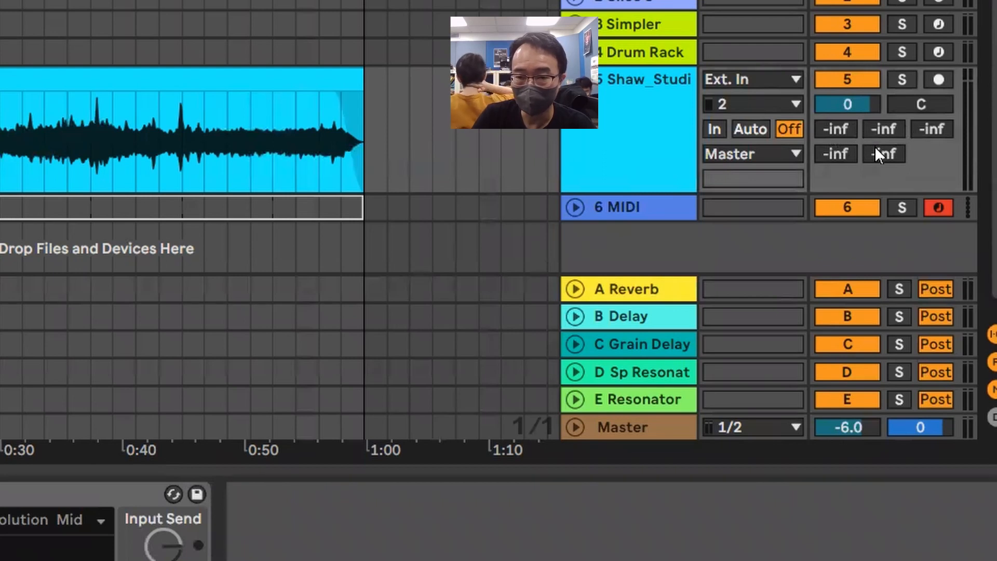
drag(846, 129, 845, 92)
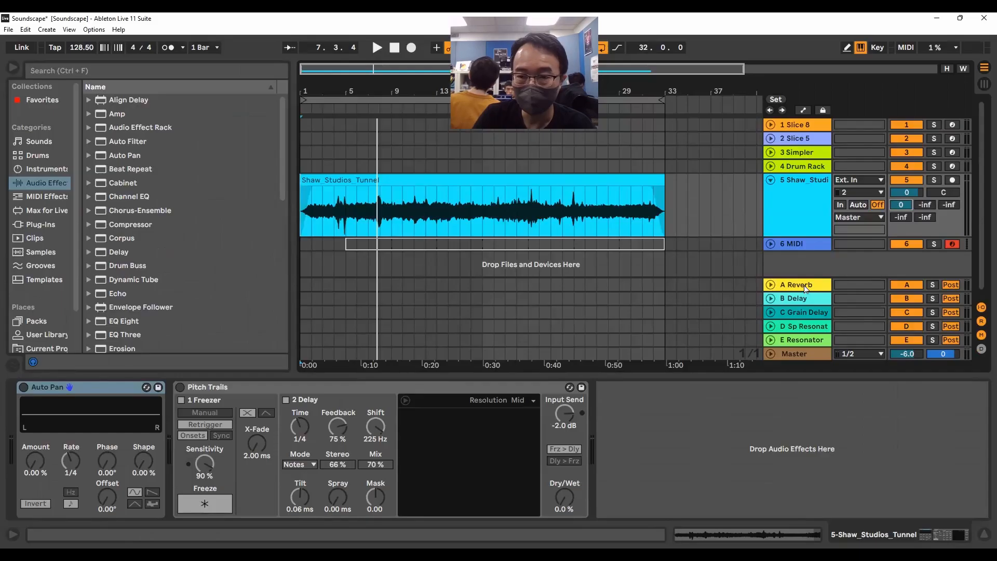
click(642, 289)
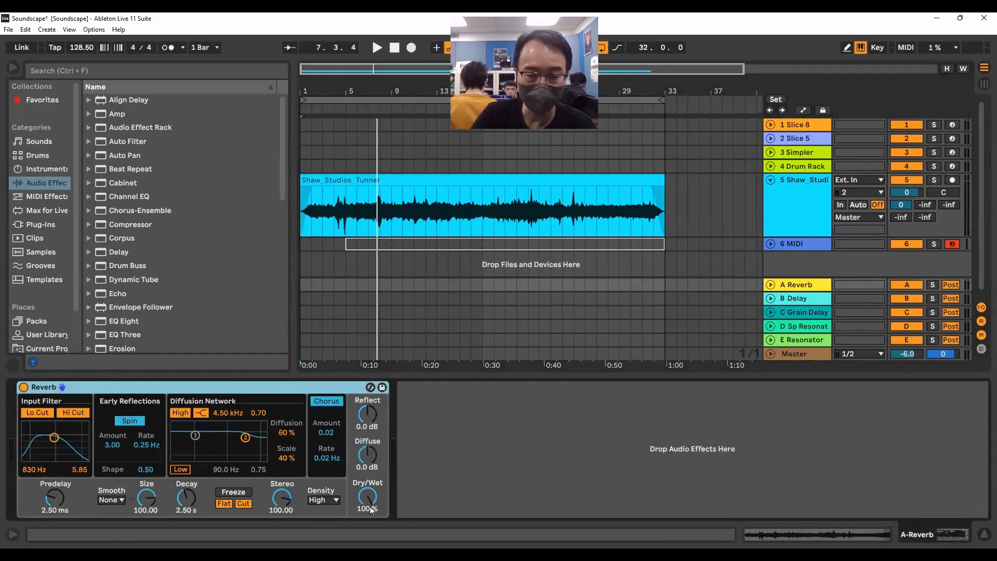
key(Home)
key(space)
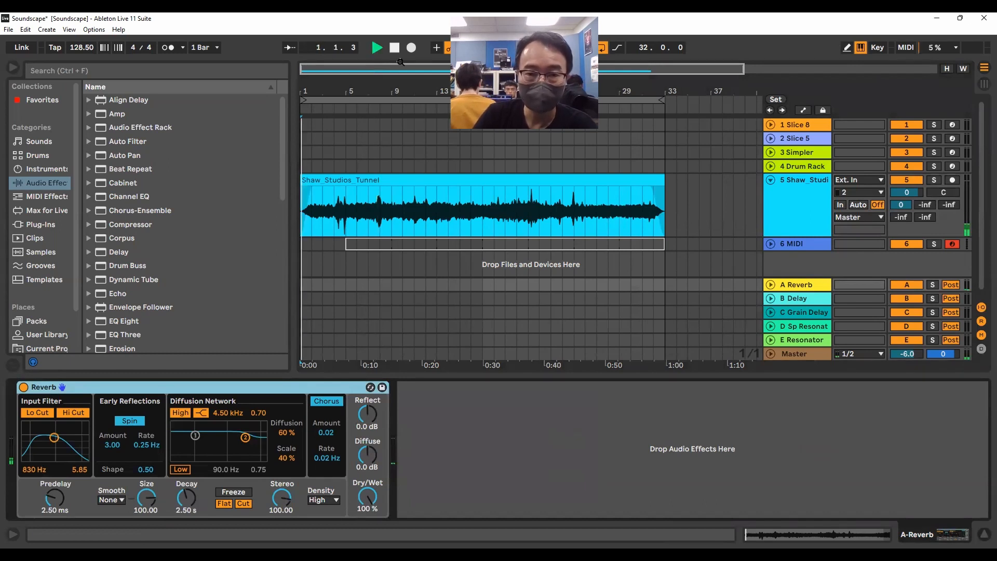
mouse_move(368, 496)
mouse_down()
mouse_move(367, 504)
mouse_move(368, 496)
mouse_up()
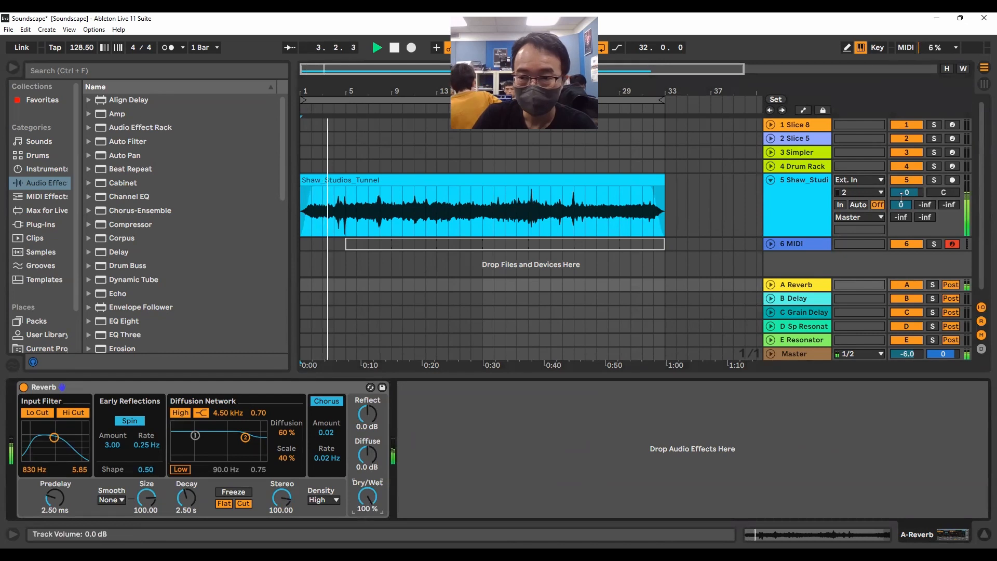
mouse_move(900, 207)
mouse_down()
mouse_move(900, 236)
mouse_move(899, 216)
mouse_up()
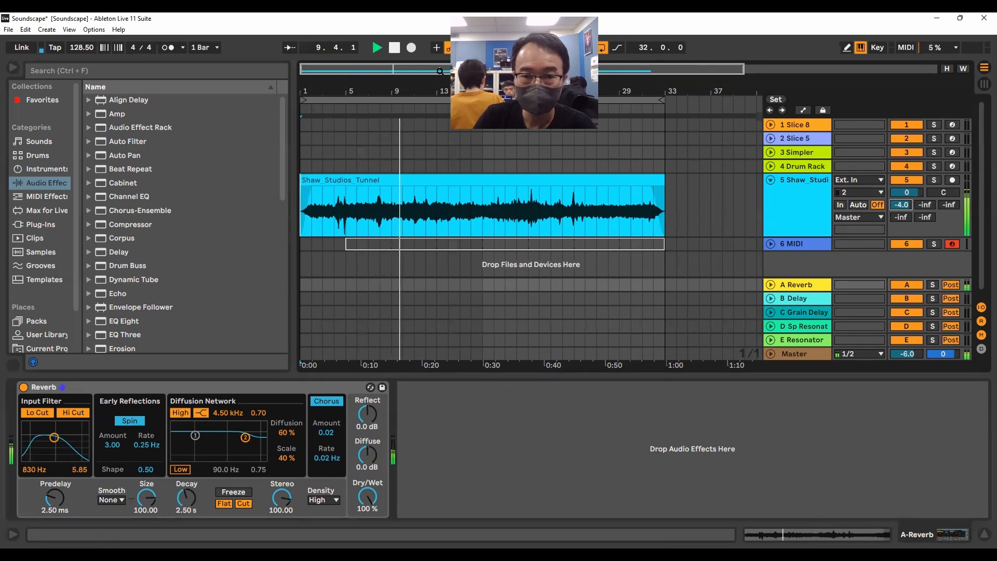
key(space)
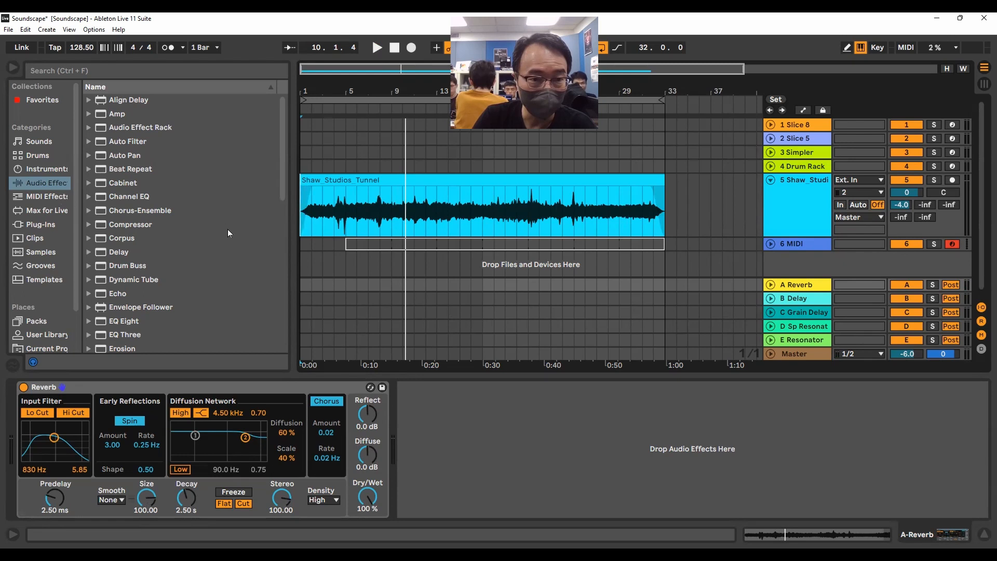
Replace the reverb on return track A with the Reverb Hall preset Large Hall.adv, and play the arrangement briefly.
drag(285, 192, 280, 306)
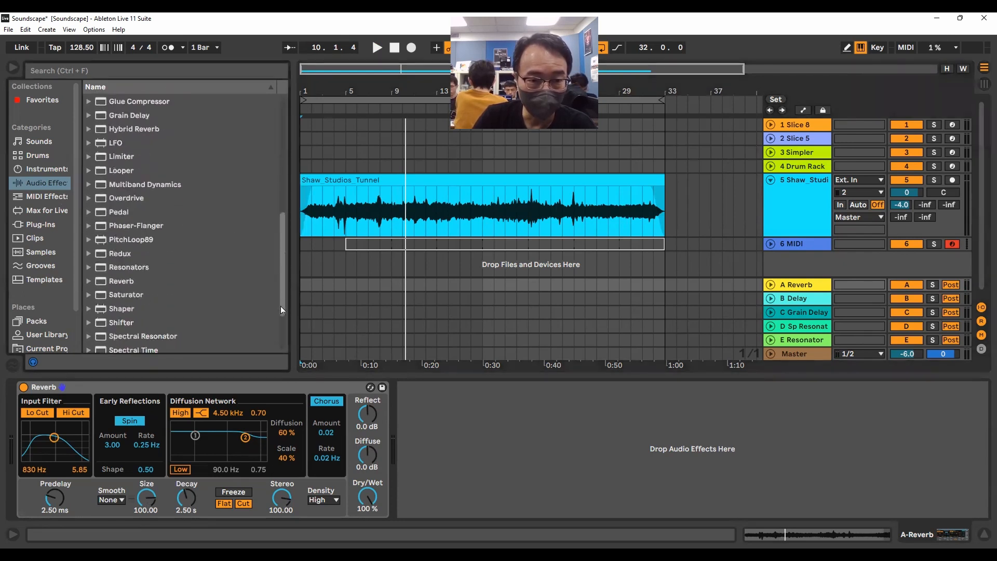
click(88, 281)
click(96, 297)
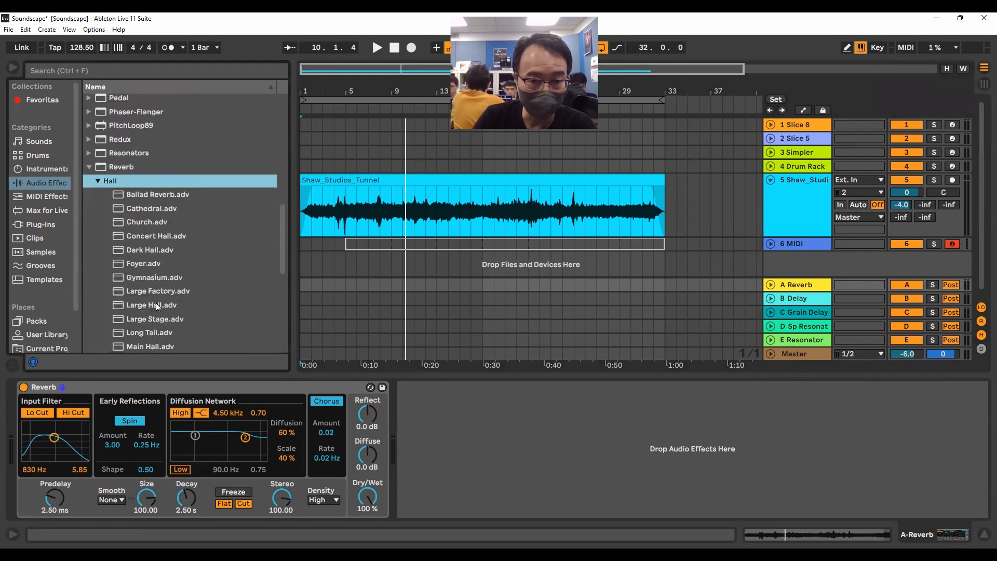
click(157, 307)
drag(210, 343, 236, 391)
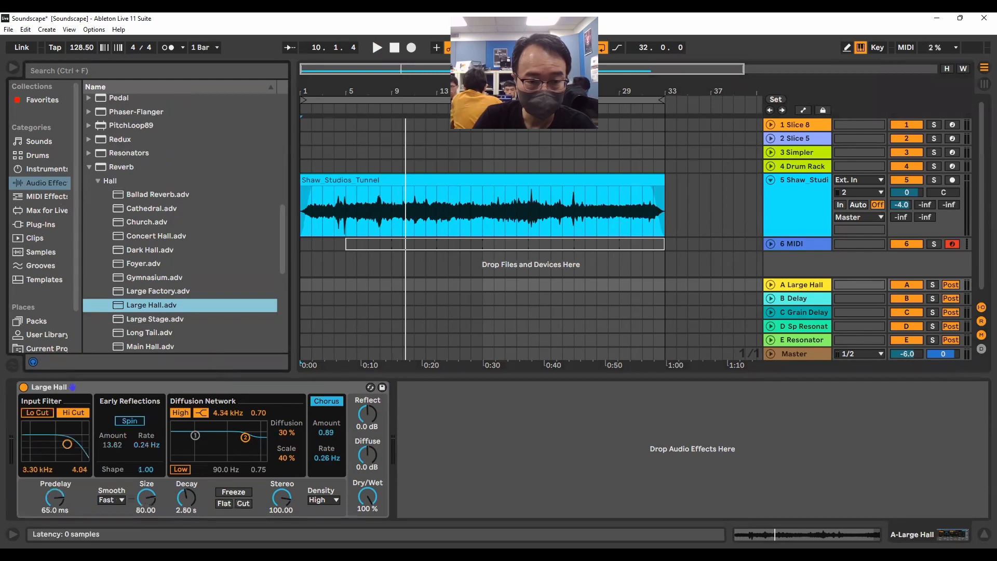
key(space)
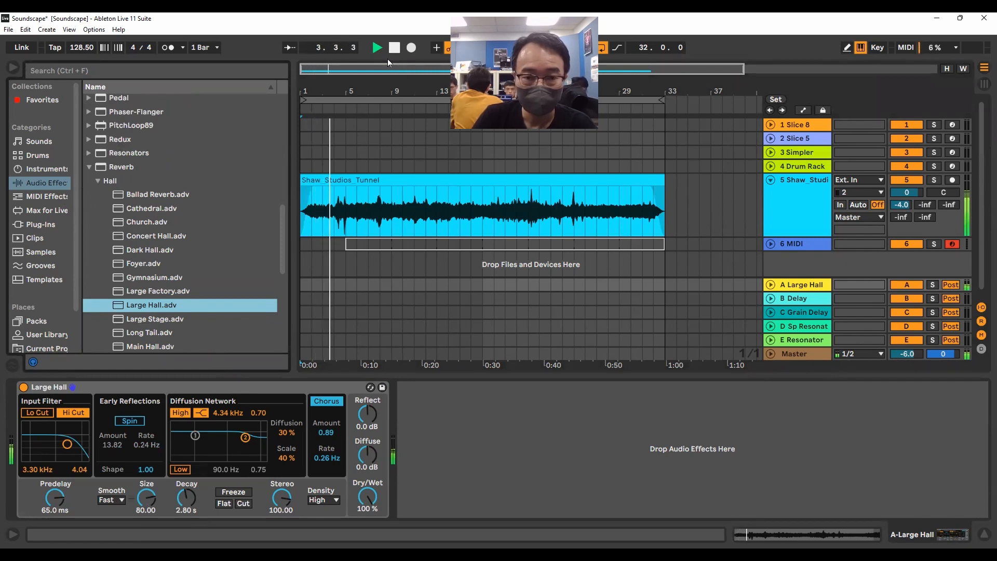
key(space)
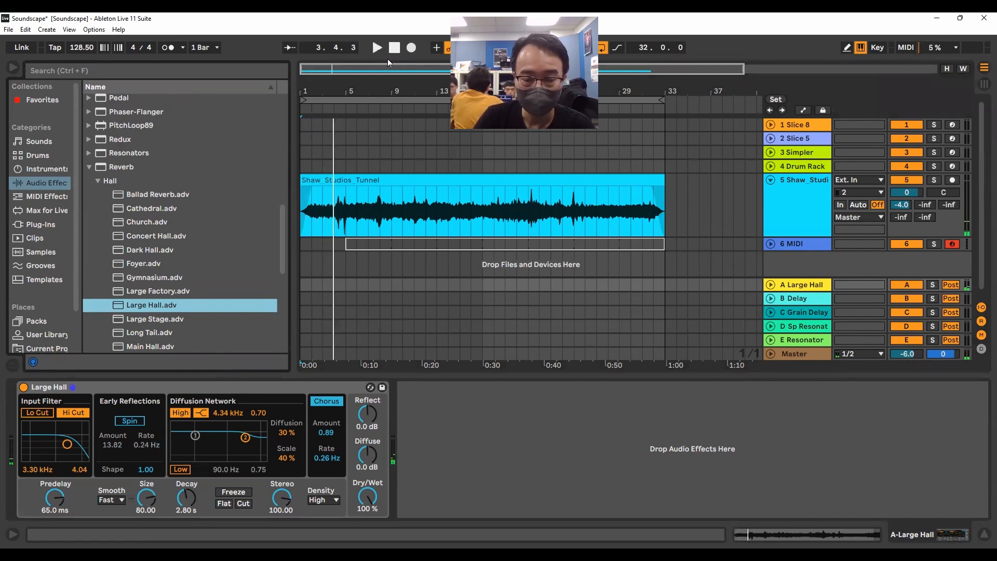
Raise the Shaw_Studios_Tunnel track's send to the B Delay return to -2.5 dB, and lower it to -15.0 dB during playback.
click(770, 180)
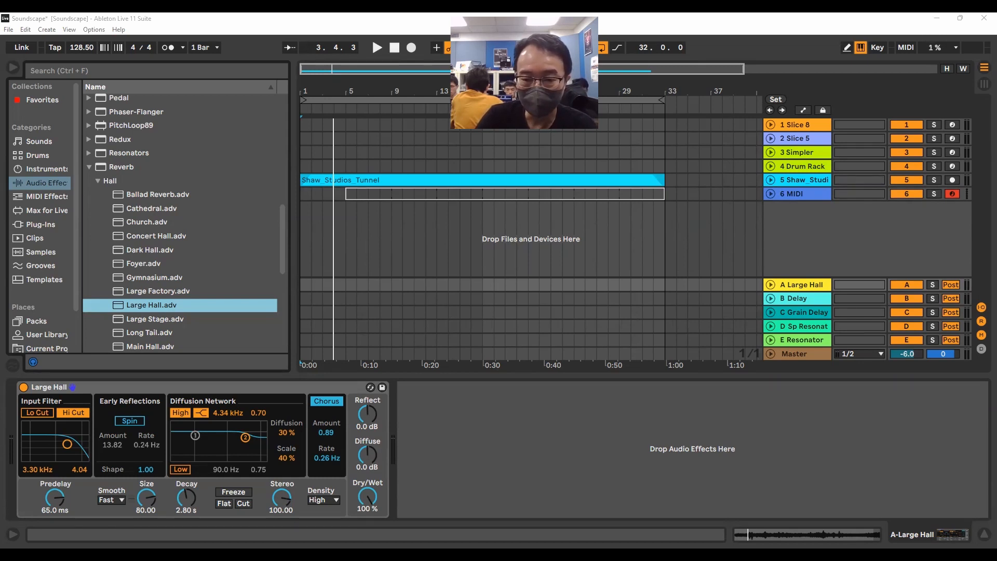
click(752, 164)
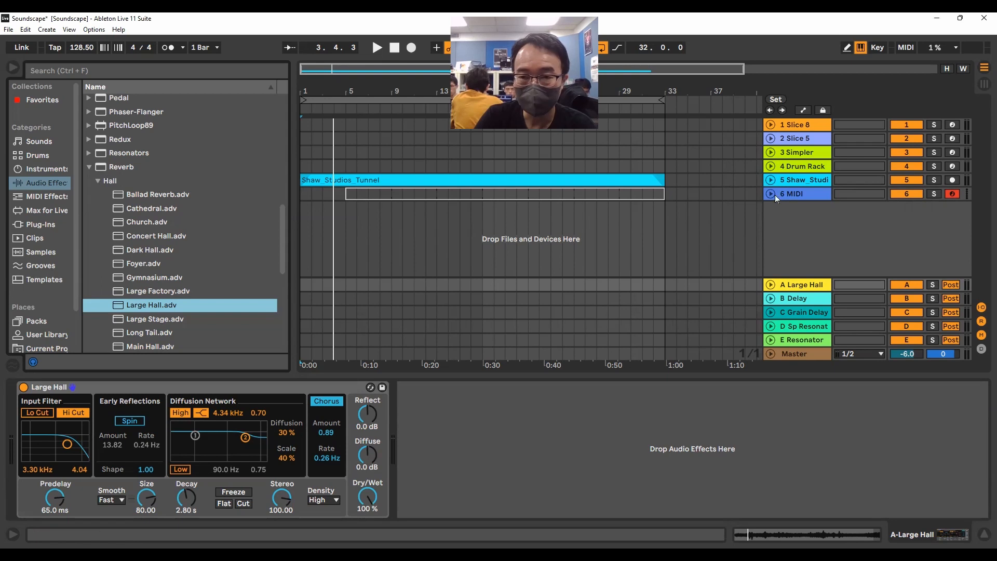
click(809, 298)
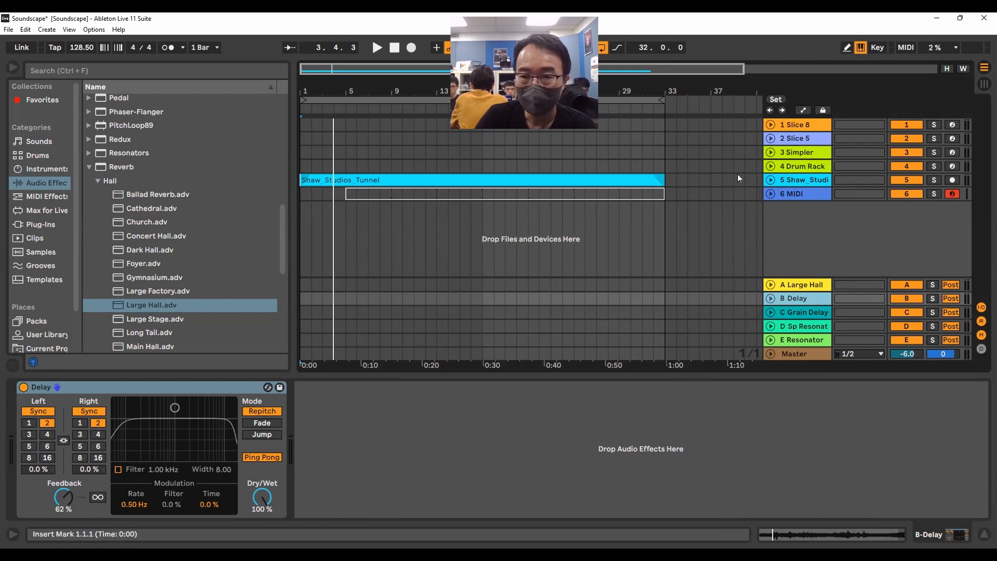
click(770, 180)
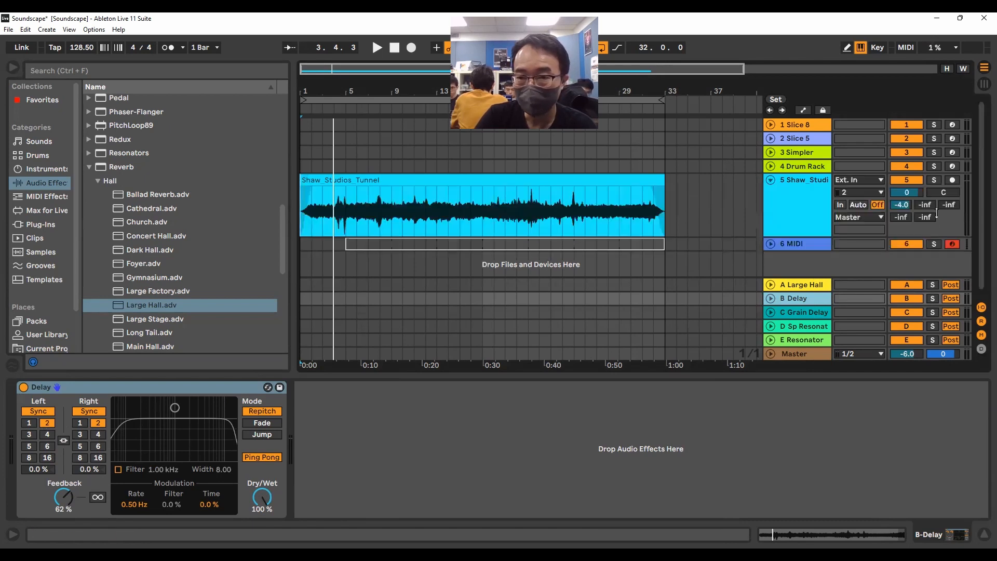
drag(926, 204, 926, 187)
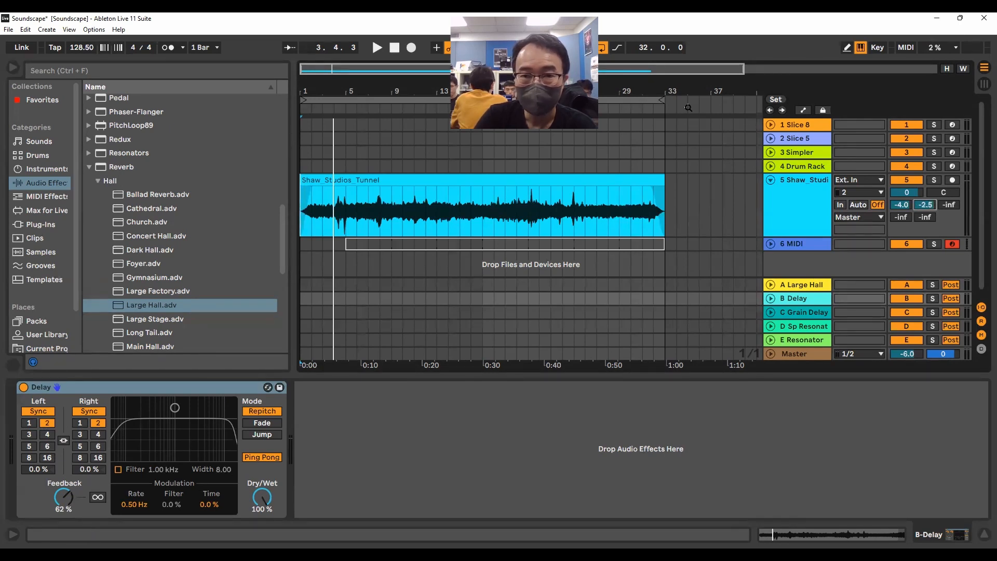
key(space)
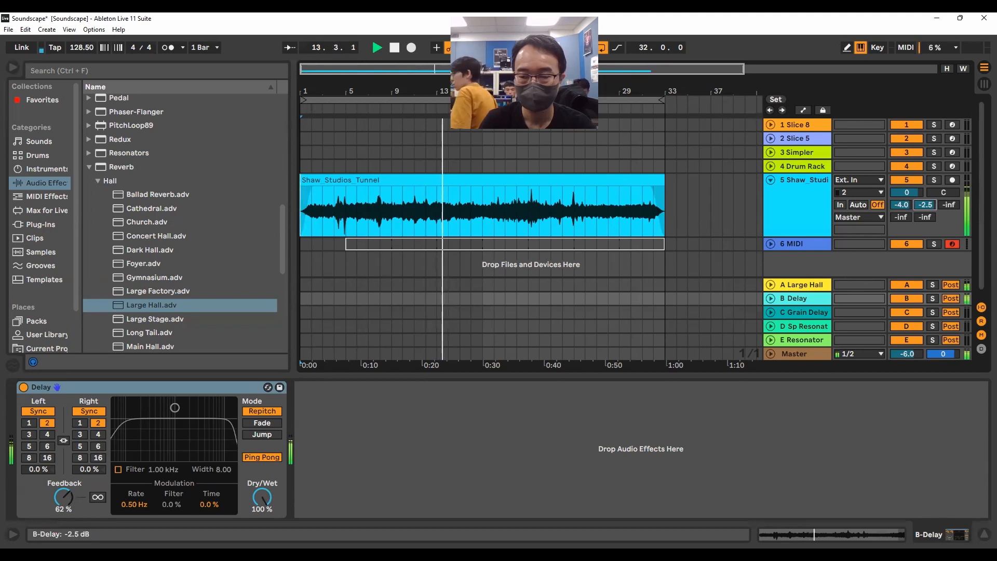
drag(925, 205, 926, 227)
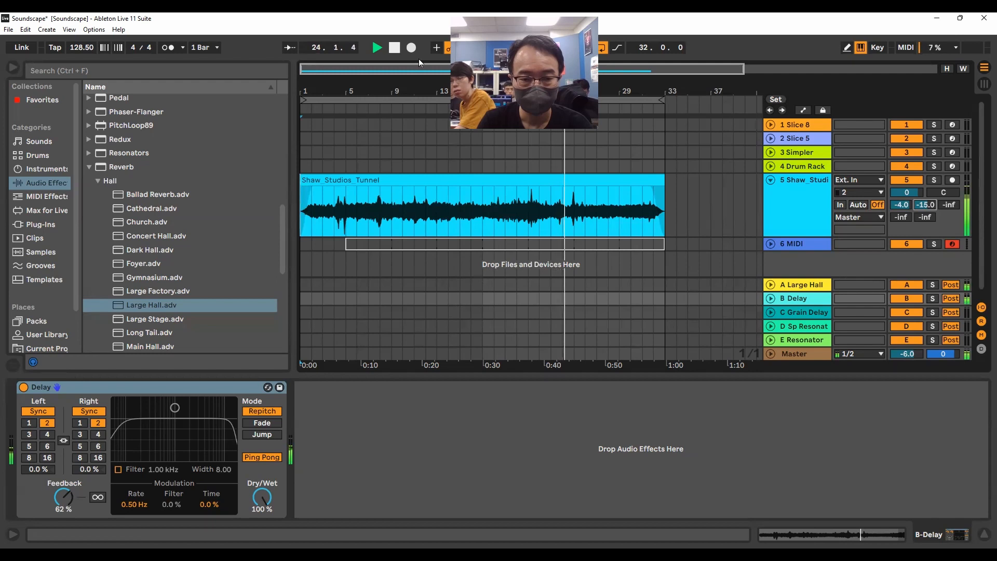
Raise the Delay's feedback on return B to 79%, and the Shaw_Studios_Tunnel track's send to B Delay to -2.5 dB.
key(space)
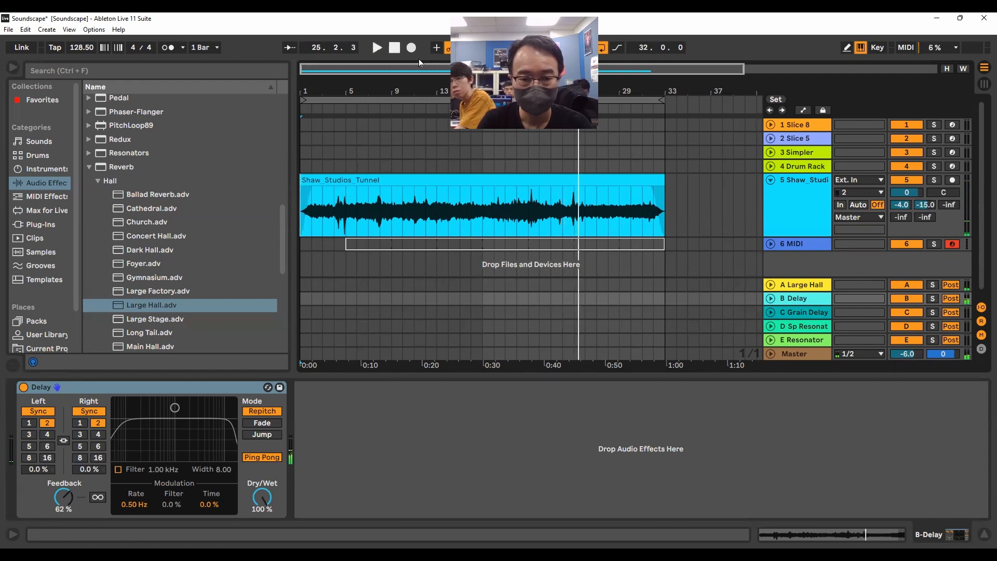
click(69, 498)
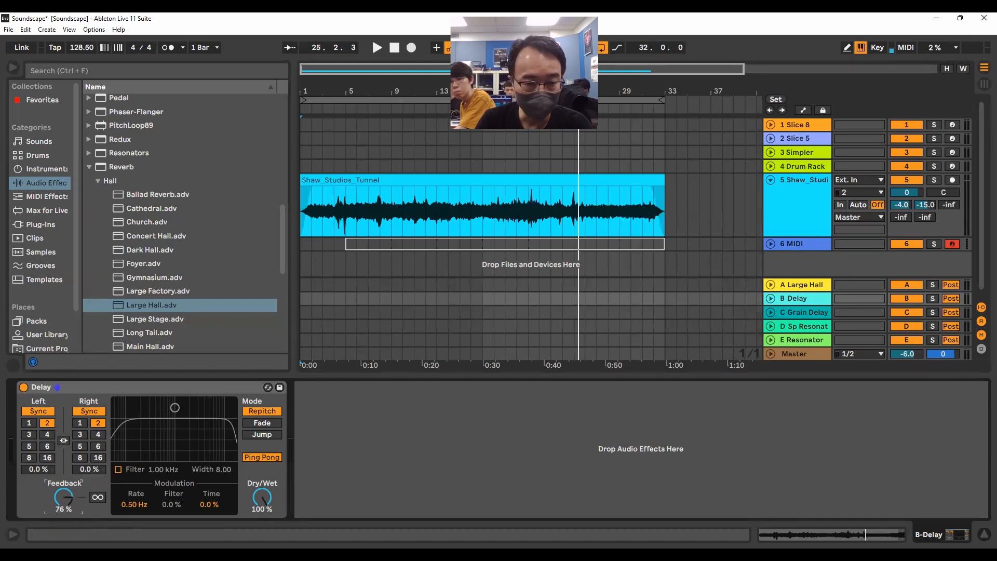
click(929, 206)
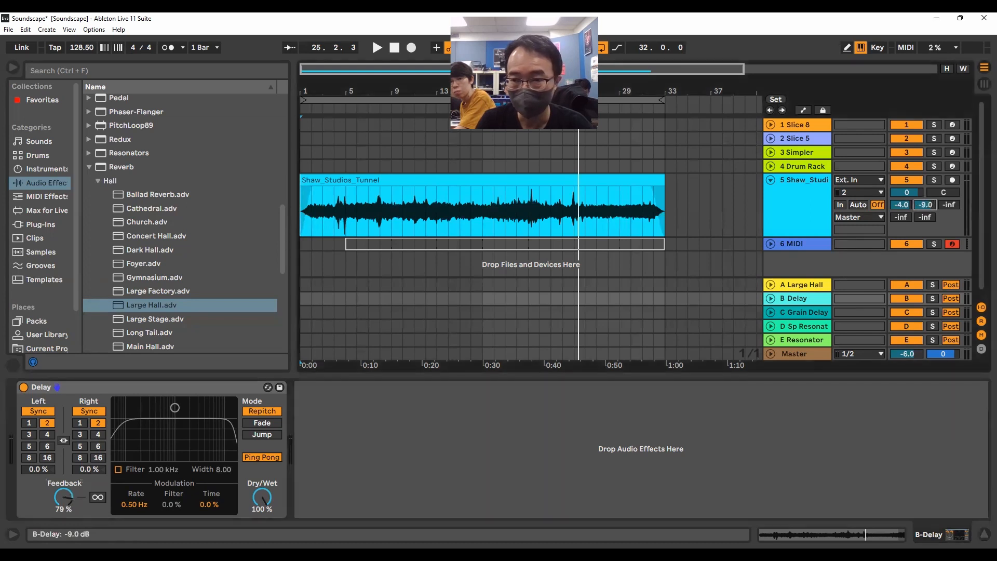
drag(927, 205, 927, 199)
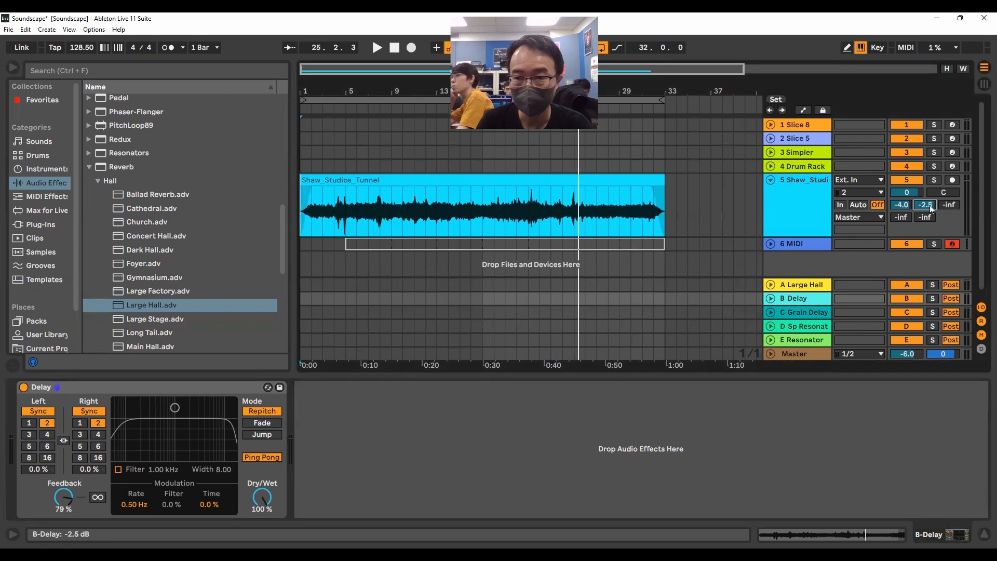
Play the arrangement from the start and again from further along to audition the louder delay send.
key(space)
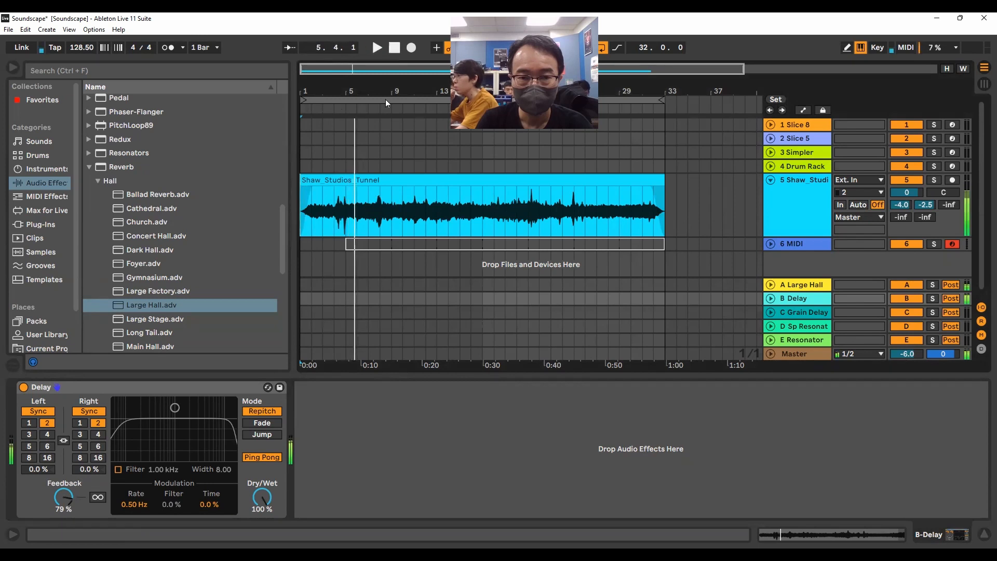
key(space)
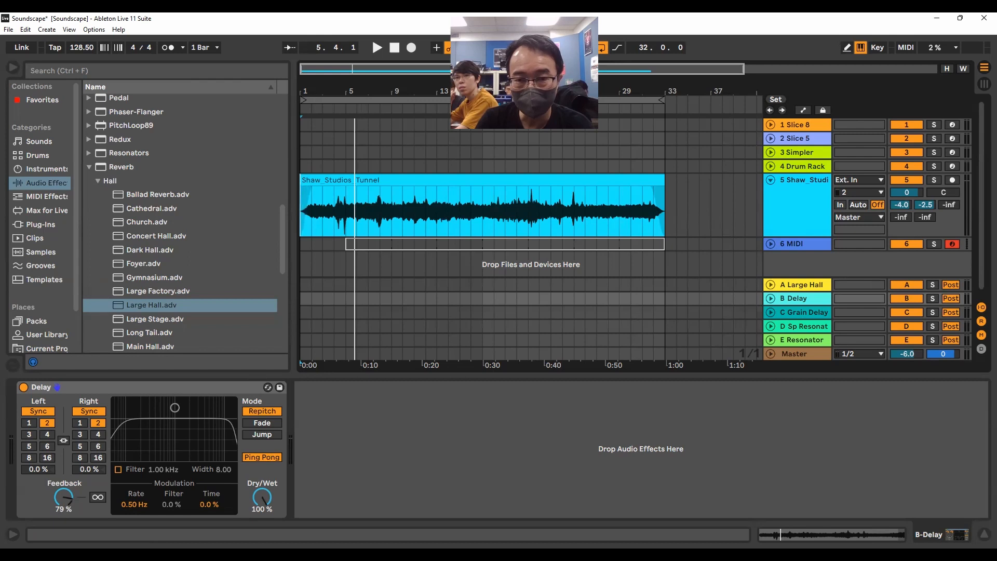
click(518, 110)
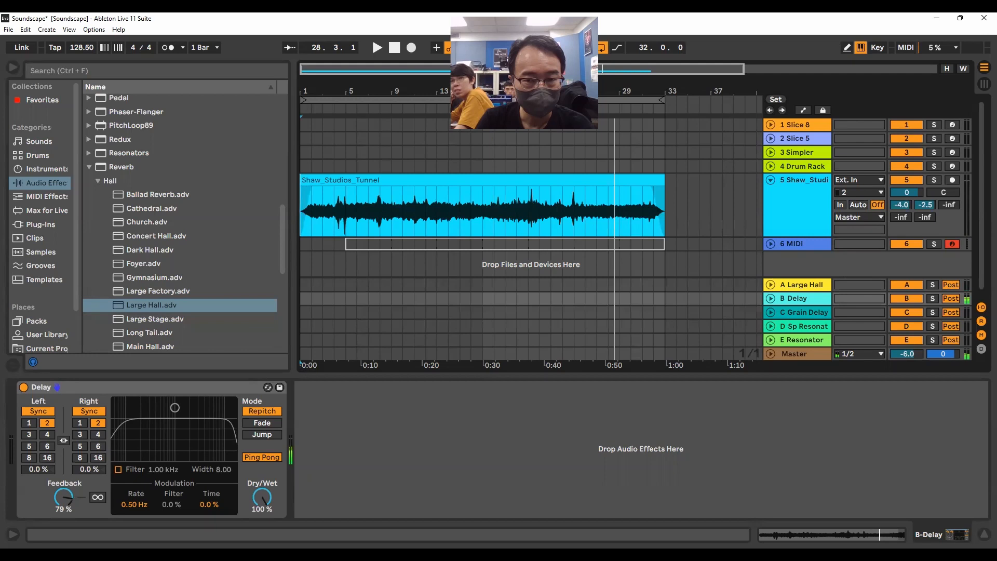
Turn on the Delay's filter and set it to 6.01 kHz with a width of 4.64, and lower it to 3.35 kHz after auditioning.
click(118, 470)
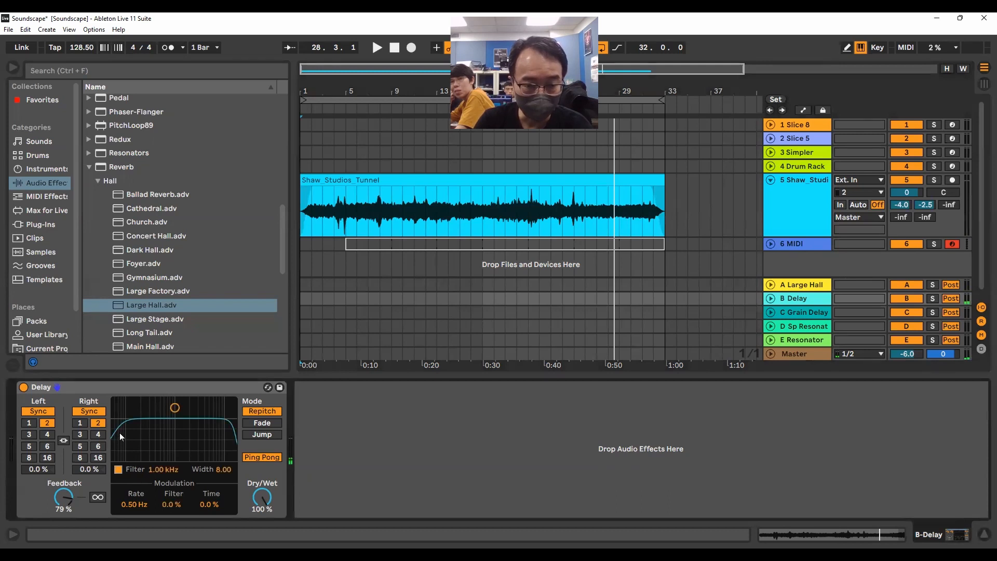
drag(117, 434, 145, 459)
drag(204, 432, 210, 429)
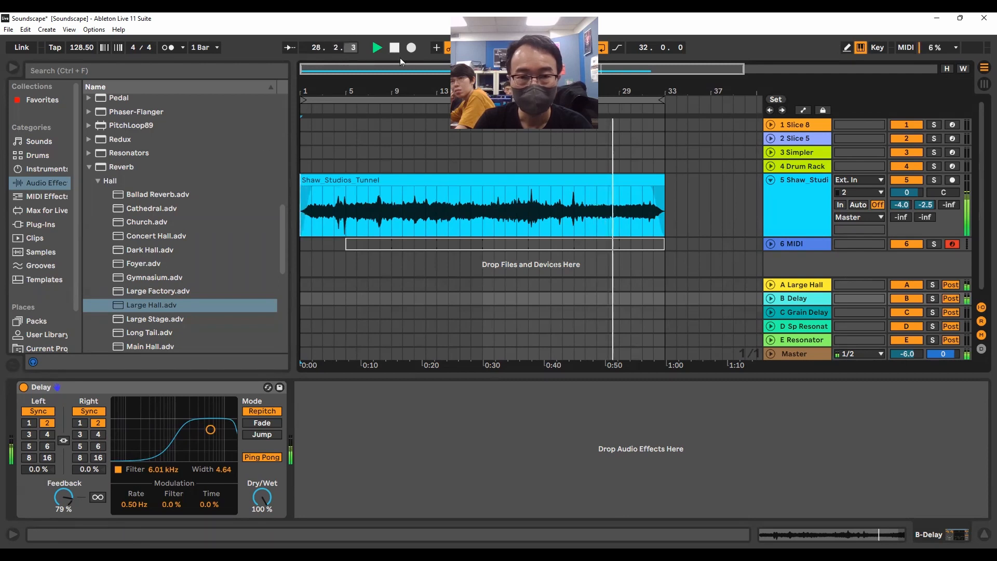
key(space)
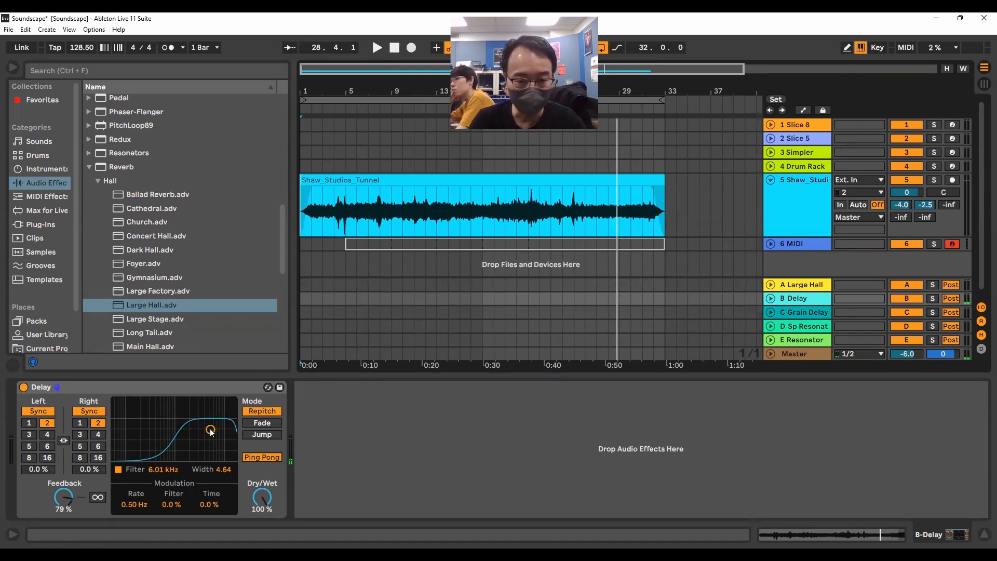
drag(210, 430, 199, 429)
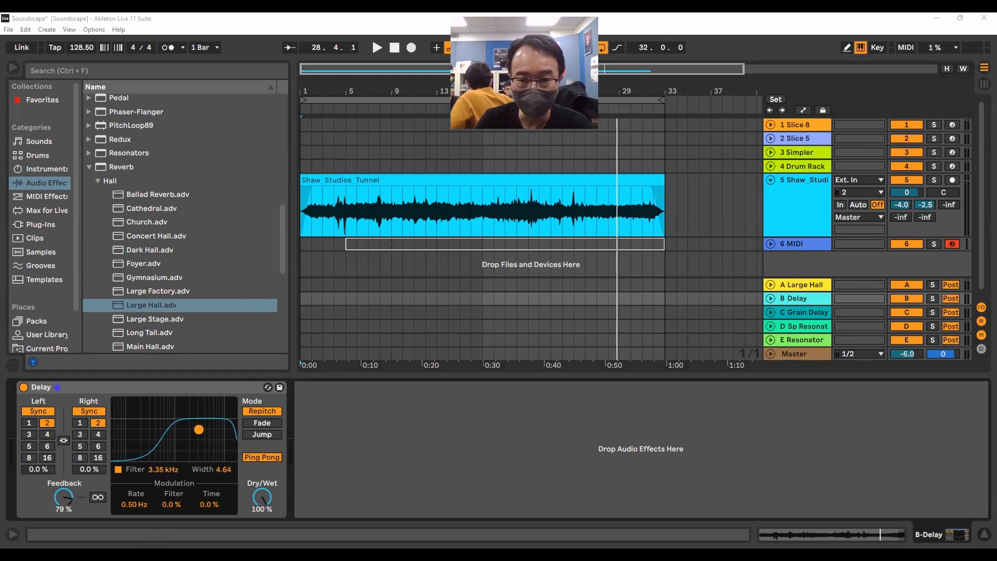
Lower the Shaw_Studios_Tunnel track's send to B Delay to -inf, raise its send to C Grain Delay to 0 dB, and audition it.
click(798, 179)
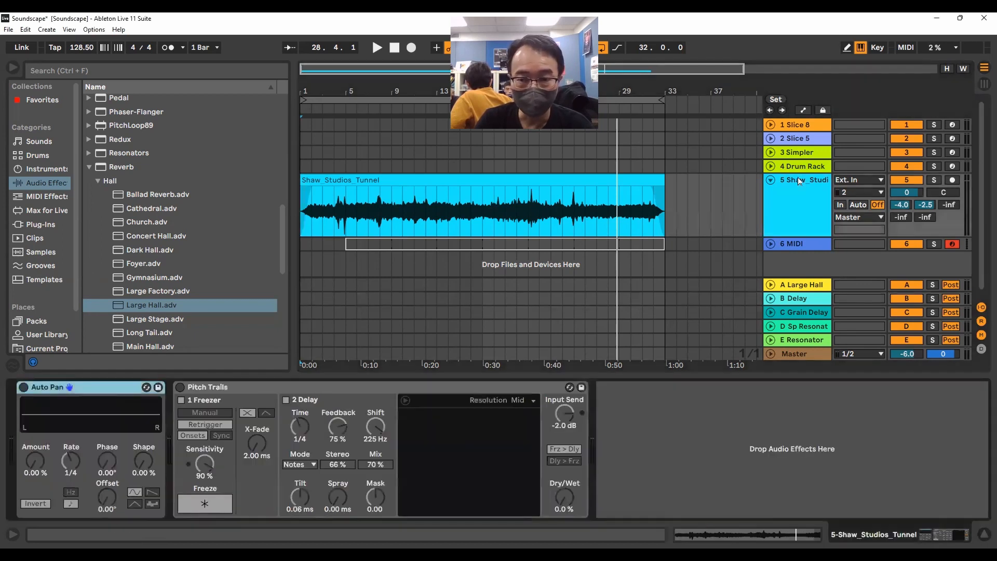
drag(926, 201, 926, 203)
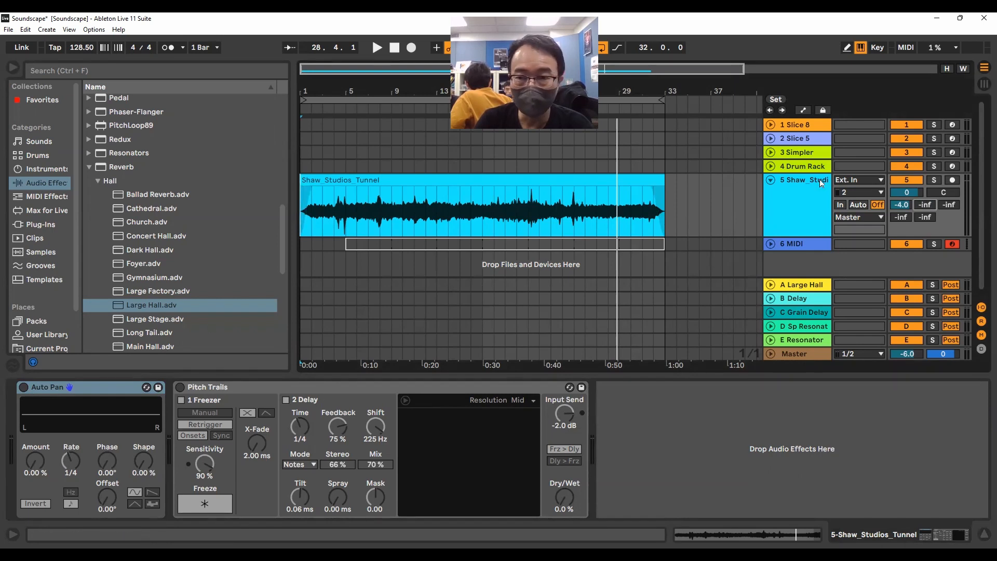
click(805, 310)
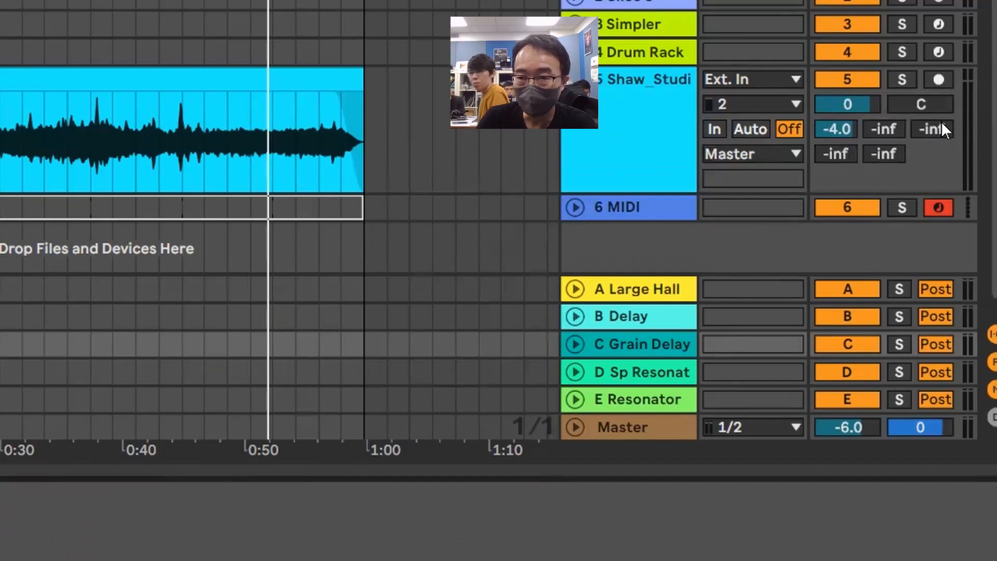
drag(950, 202, 950, 174)
drag(946, 129, 946, 118)
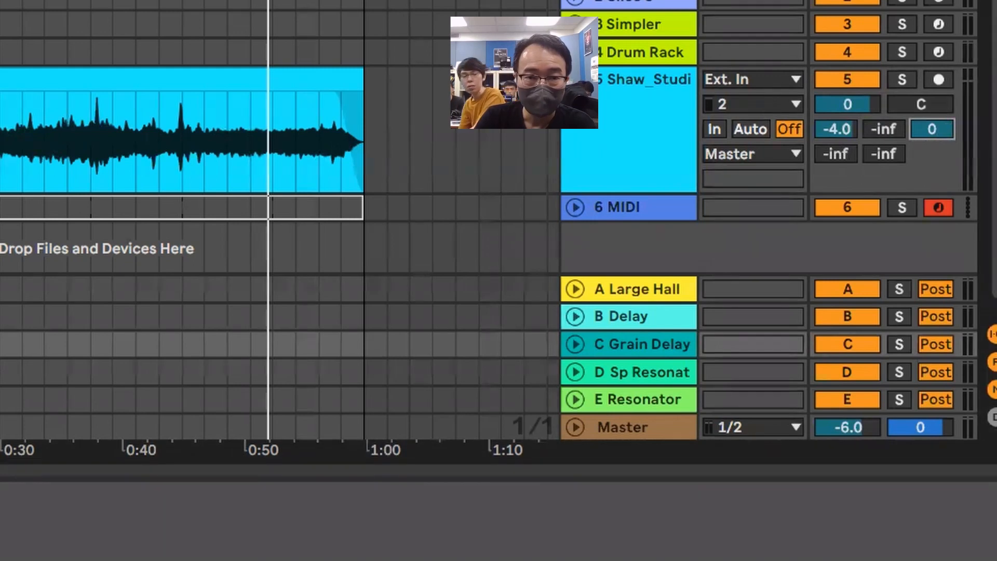
key(space)
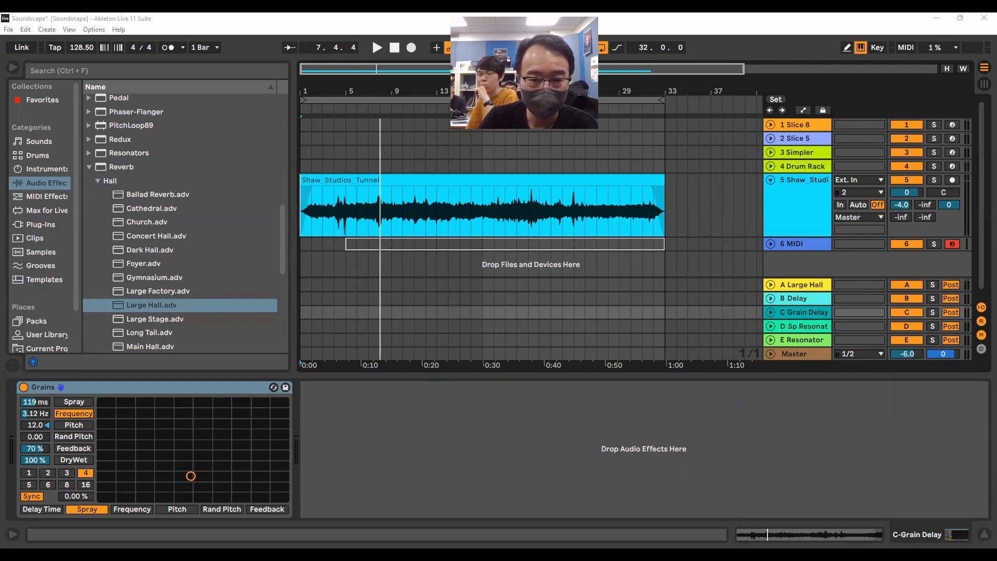
With Spray and Frequency as the Grains device's axes, move its control point during playback to about 1.77 ms spray and 1.16 Hz frequency.
click(186, 437)
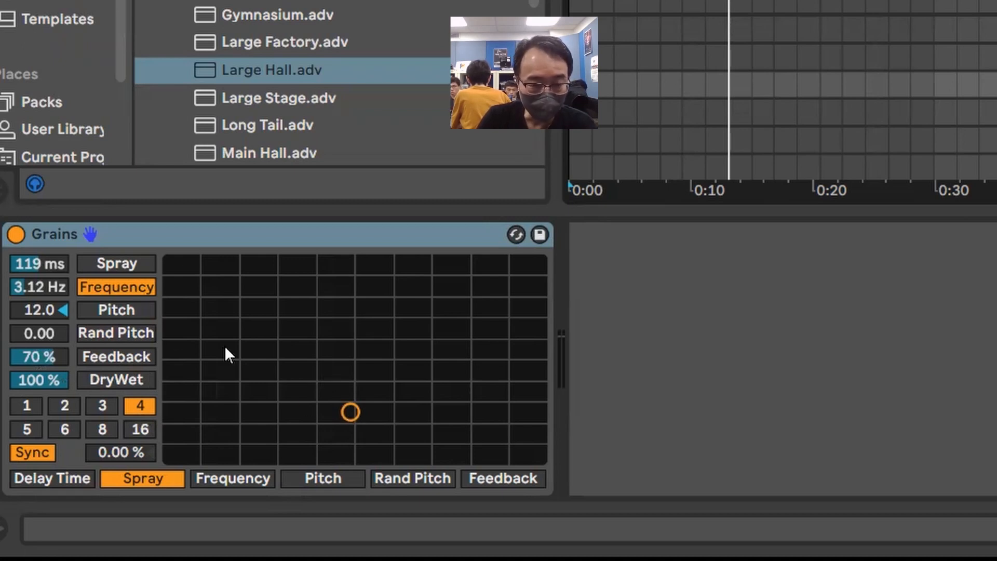
click(120, 285)
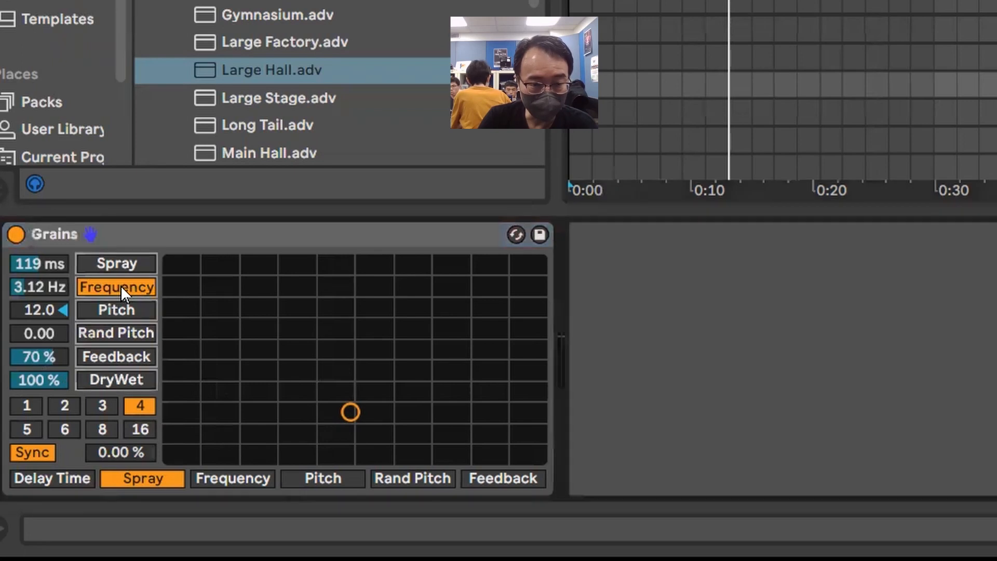
click(147, 480)
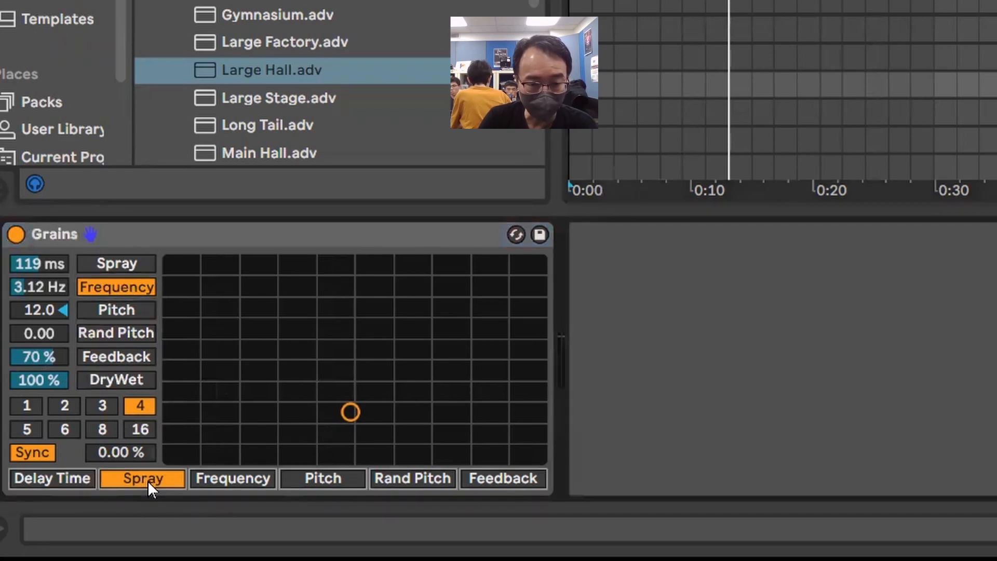
click(350, 409)
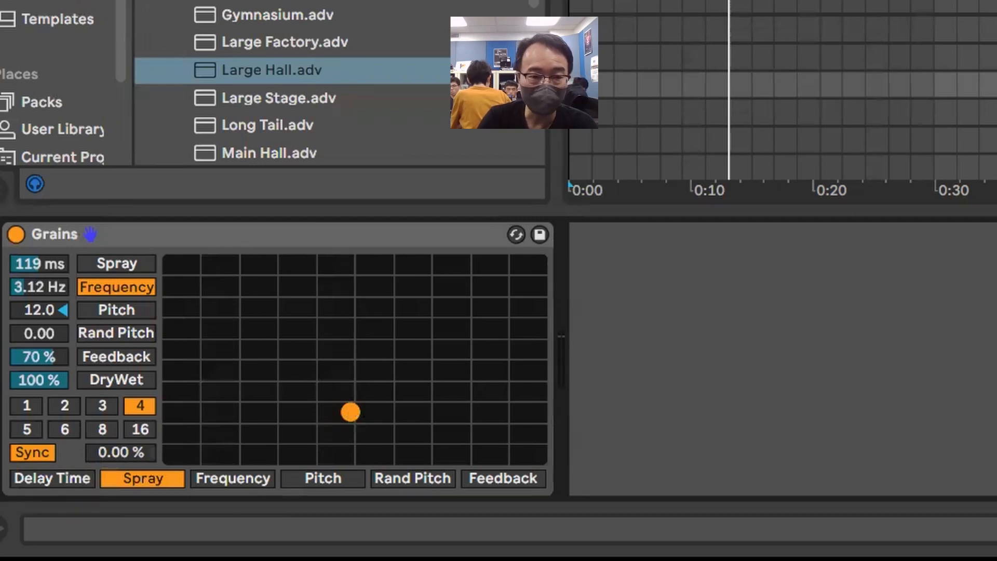
key(space)
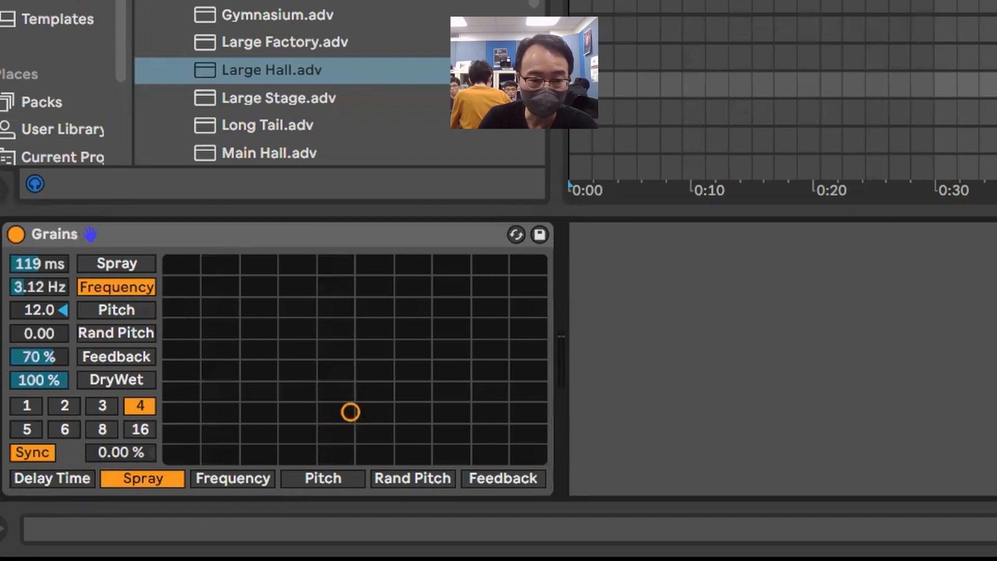
drag(351, 412, 510, 376)
mouse_move(522, 358)
mouse_down()
mouse_move(534, 279)
mouse_move(503, 273)
mouse_move(429, 332)
mouse_move(276, 398)
mouse_move(193, 450)
mouse_up()
key(space)
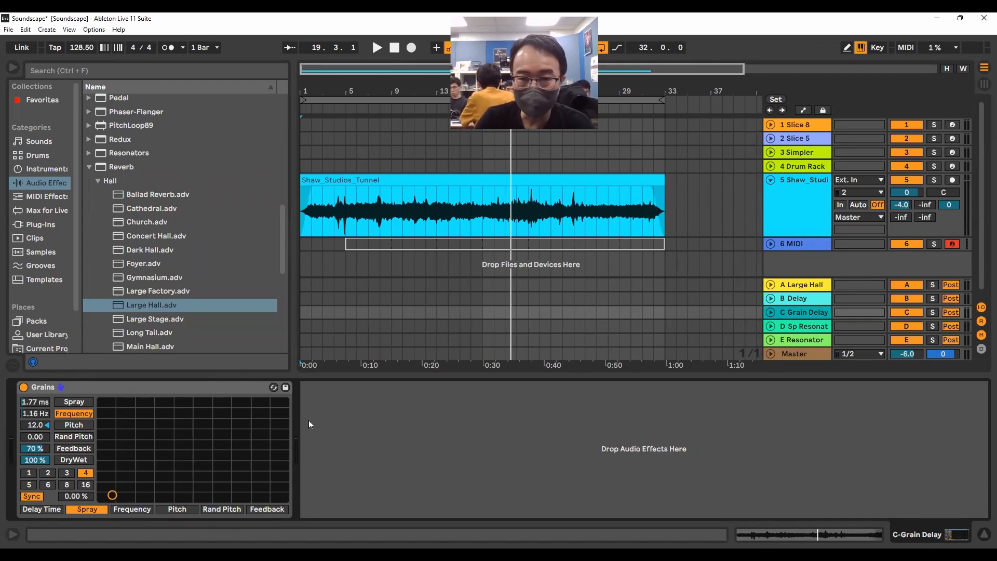
Activate the Pitch Trails device on the Shaw_Studios_Tunnel track, and lower the track's send to C Grain Delay to -inf.
click(792, 180)
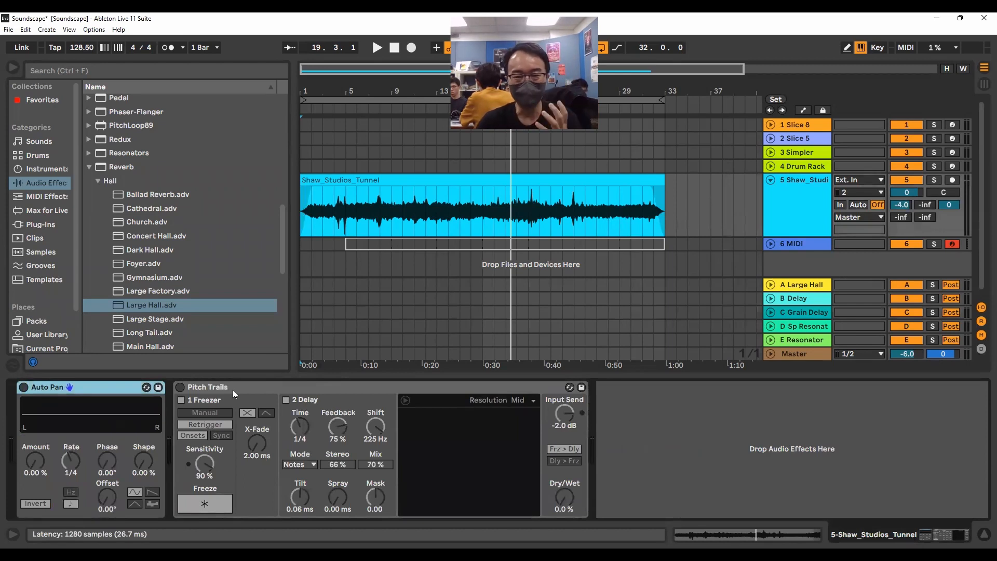
click(181, 387)
drag(950, 204, 951, 271)
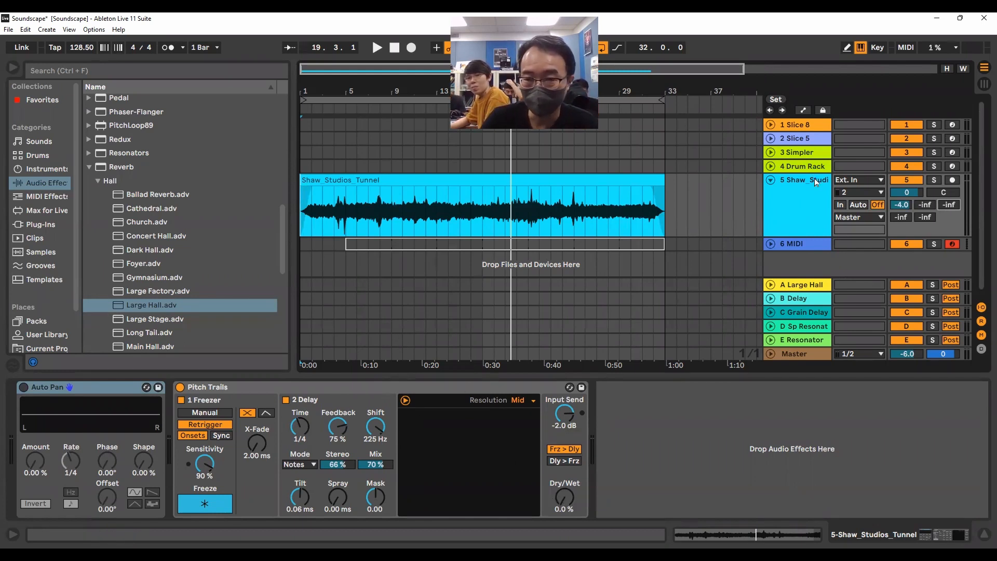
Raise the Pitch Trails Dry/Wet to 80%, and adjust it during playback to 35% and finally 50%.
drag(564, 497, 564, 455)
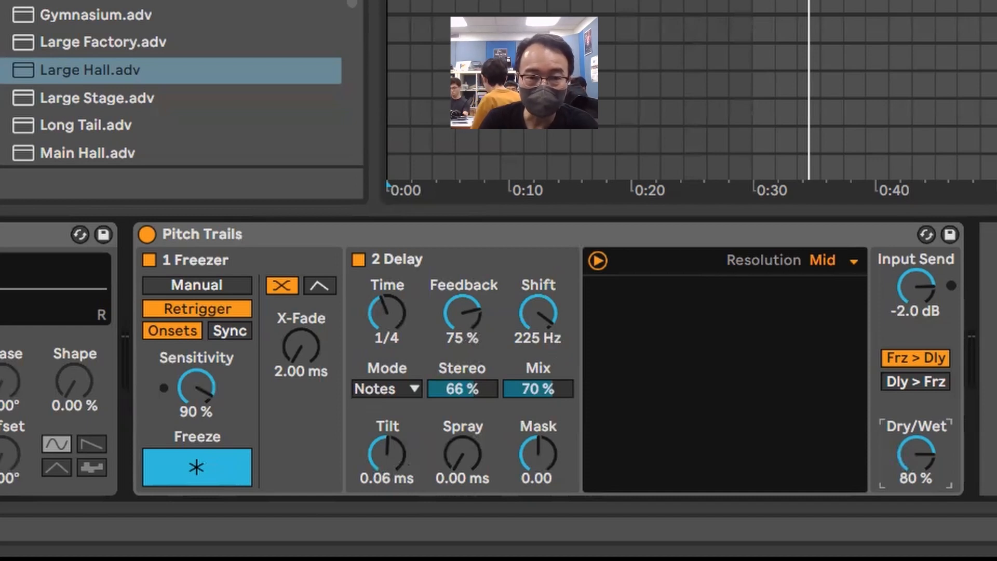
key(space)
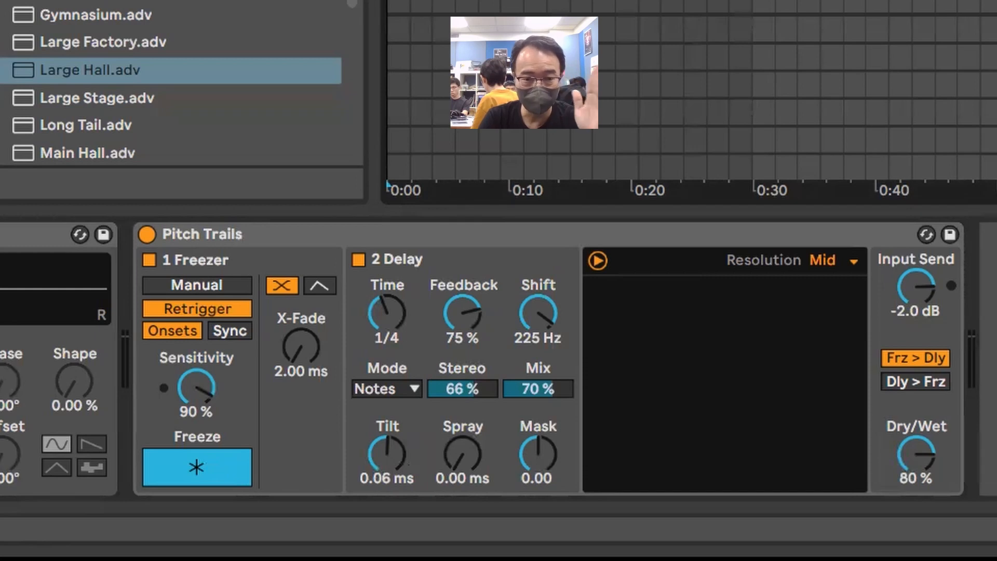
key(space)
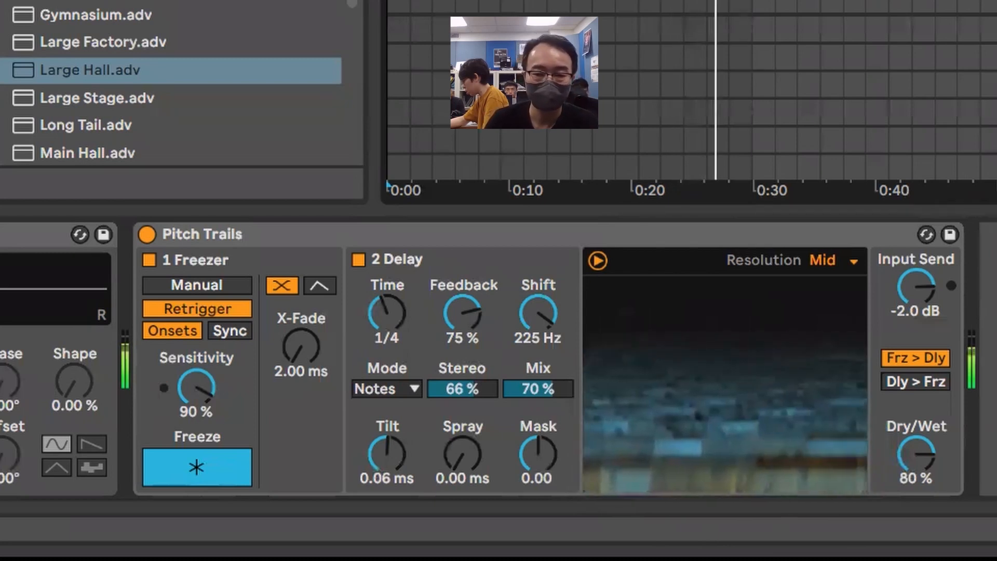
drag(929, 463, 930, 510)
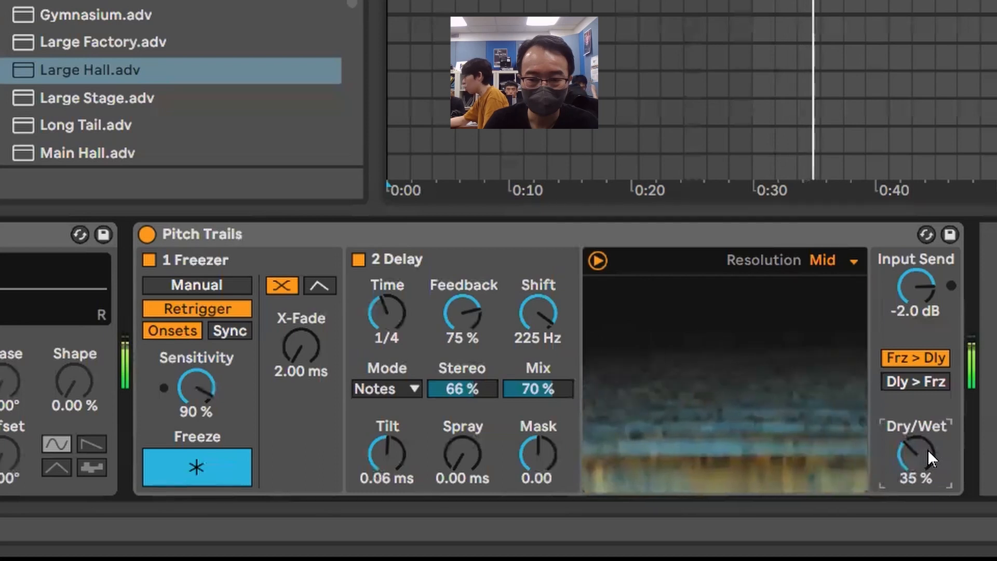
drag(917, 451, 916, 435)
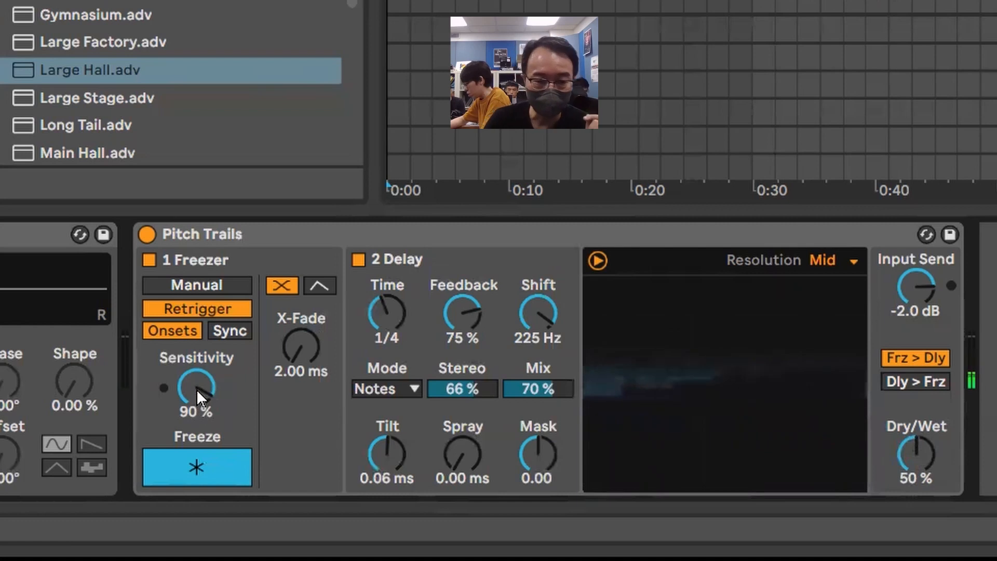
Lower the Pitch Trails Freezer's onset sensitivity to 70%, and play the arrangement to audition it.
drag(196, 388, 196, 400)
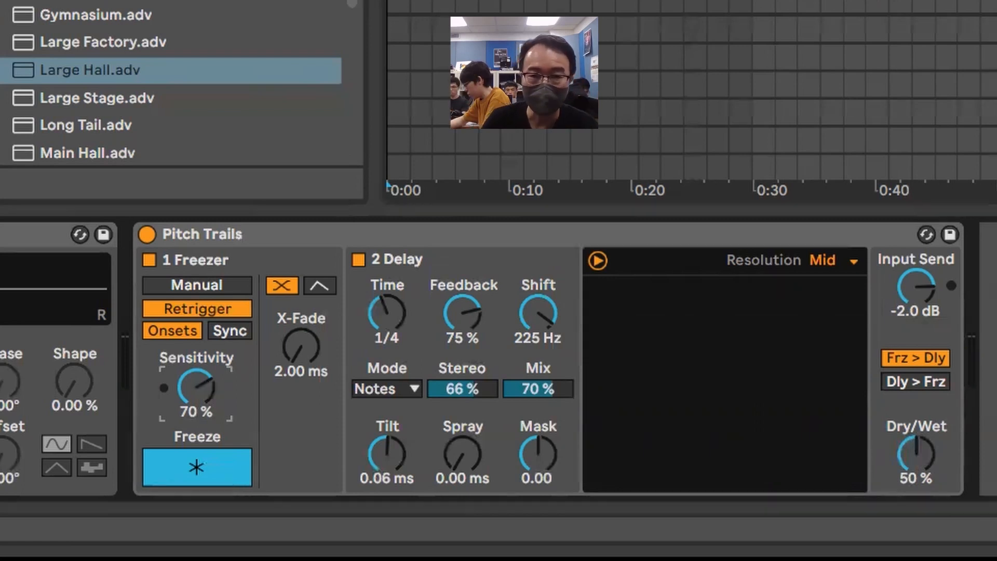
key(space)
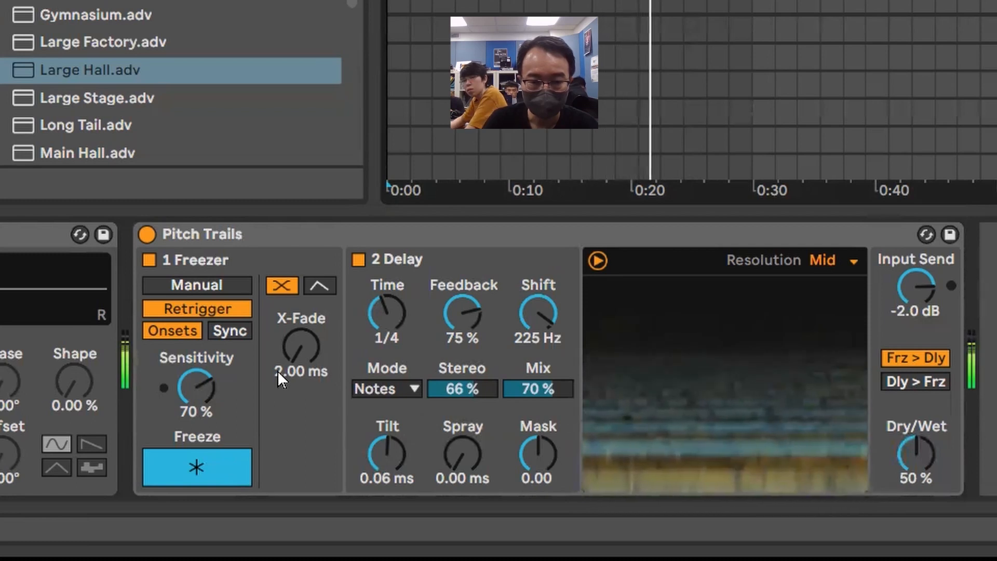
key(space)
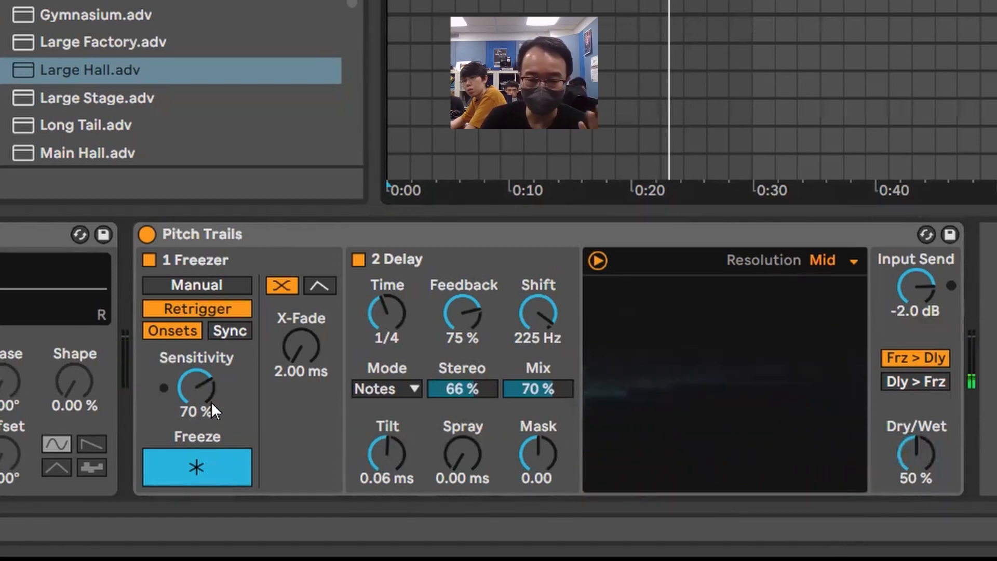
Switch the Freezer's retriggering from Onsets to Sync with an interval of 1/4, and play the arrangement.
click(236, 328)
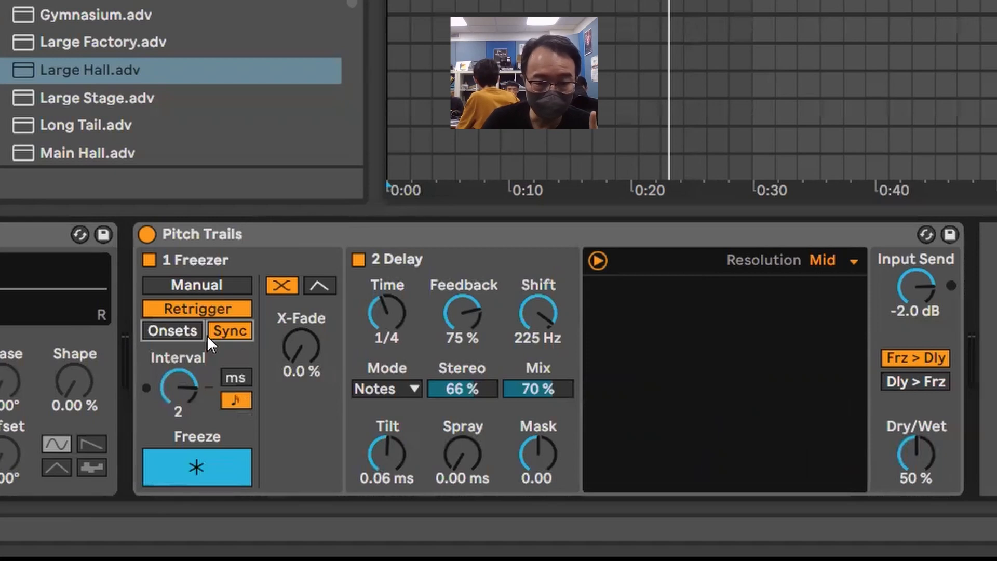
drag(180, 388, 180, 396)
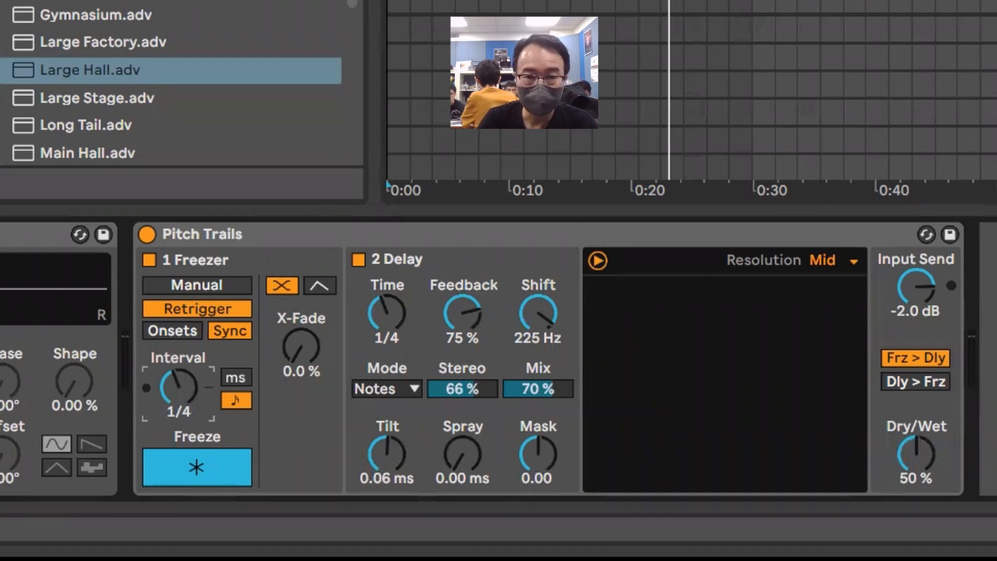
key(space)
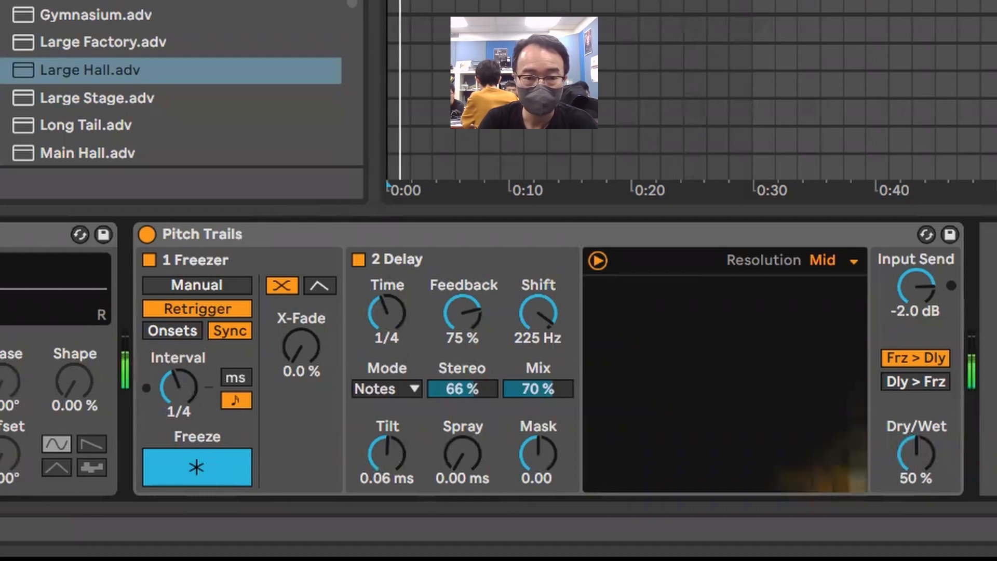